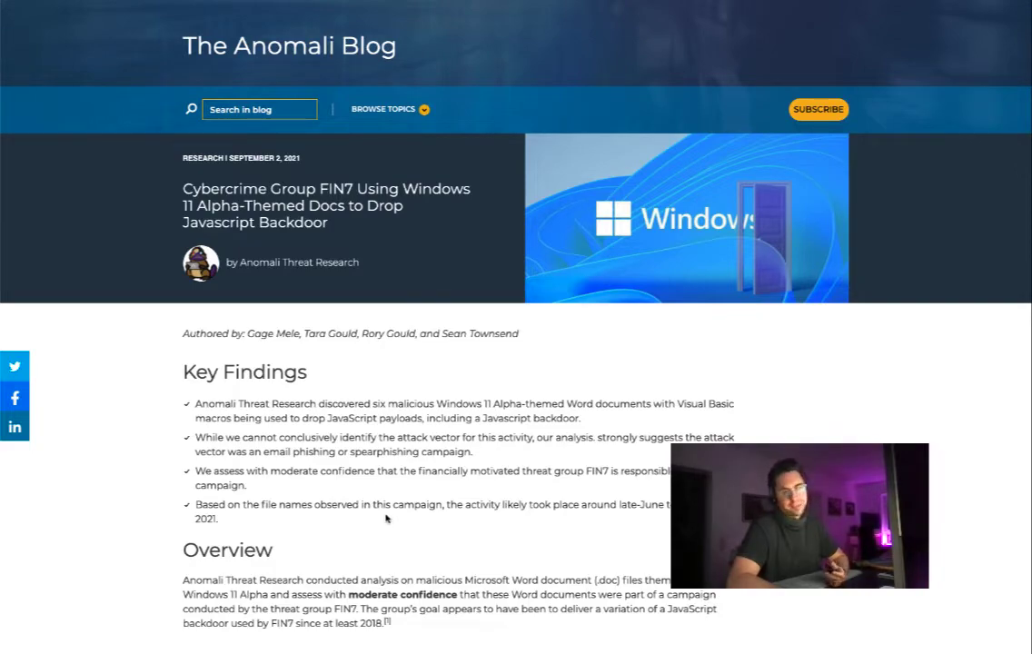
Copy the Word document's MD5 hash from the blog's Technical Analysis section, then open a new browser tab
scroll(380, 511, down, 10)
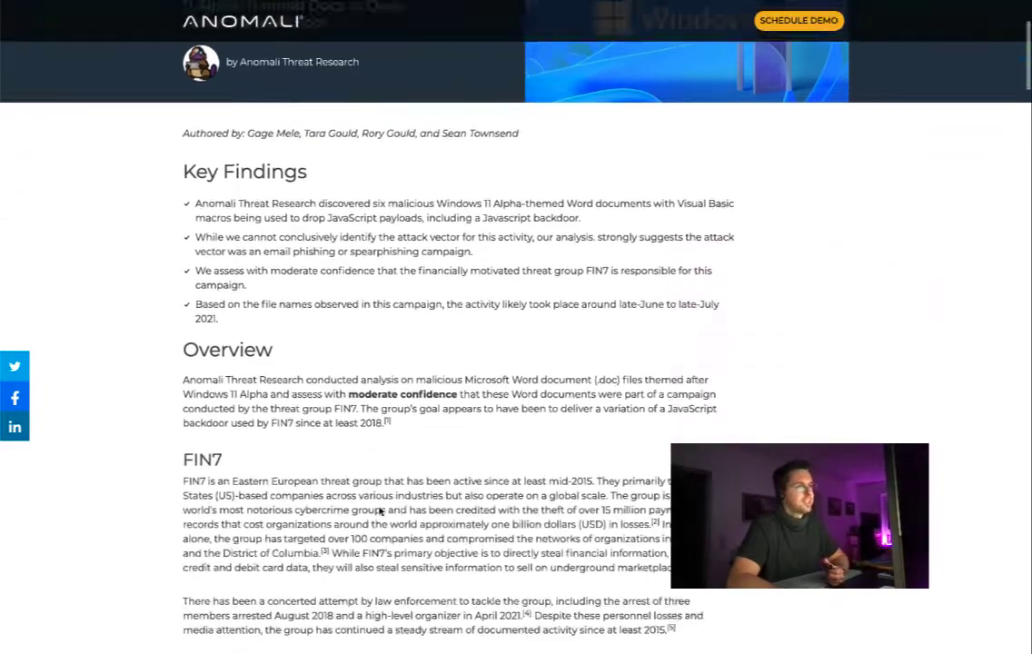
scroll(380, 510, down, 2)
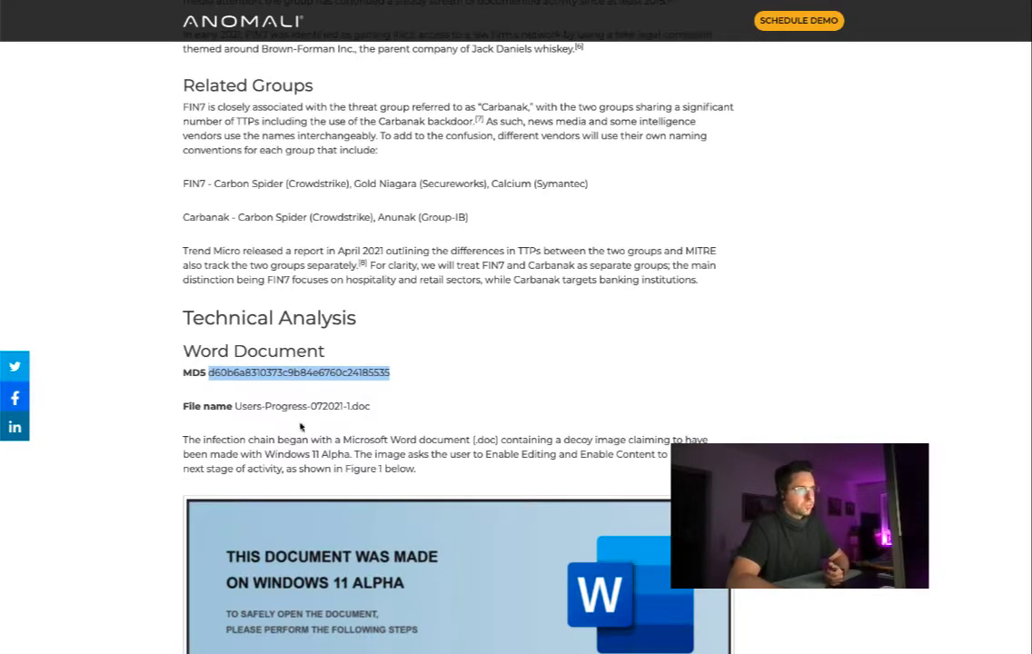
right_click(269, 375)
click(262, 357)
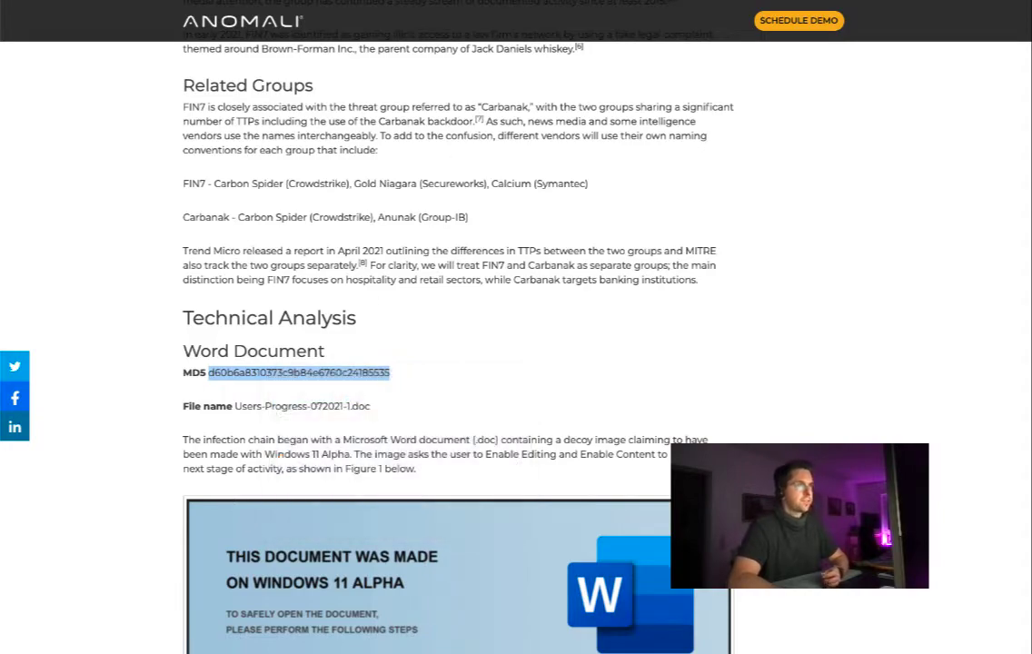
key(ctrl+t)
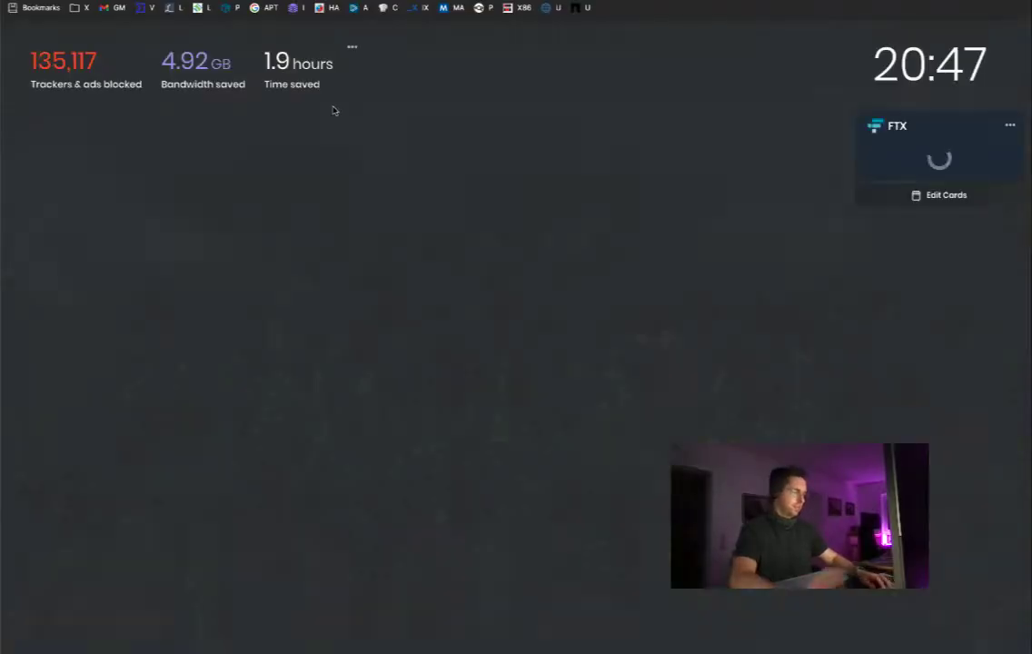
Look up the hash on VirusTotal (37/60 malicious), view its Relations, and bring up the terminal
text(v)
key(Escape)
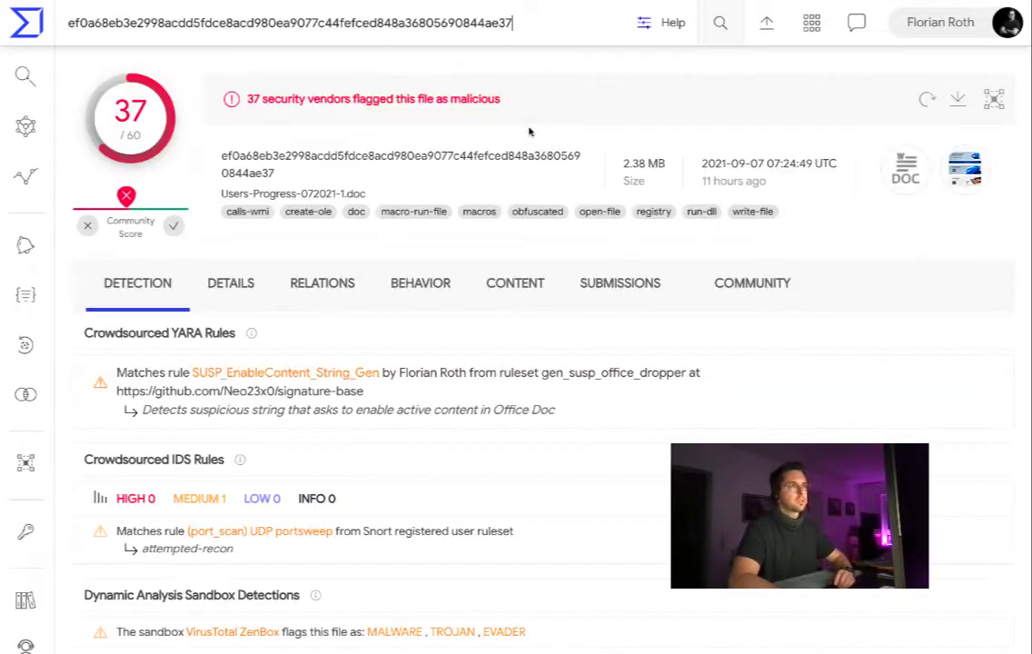
click(362, 304)
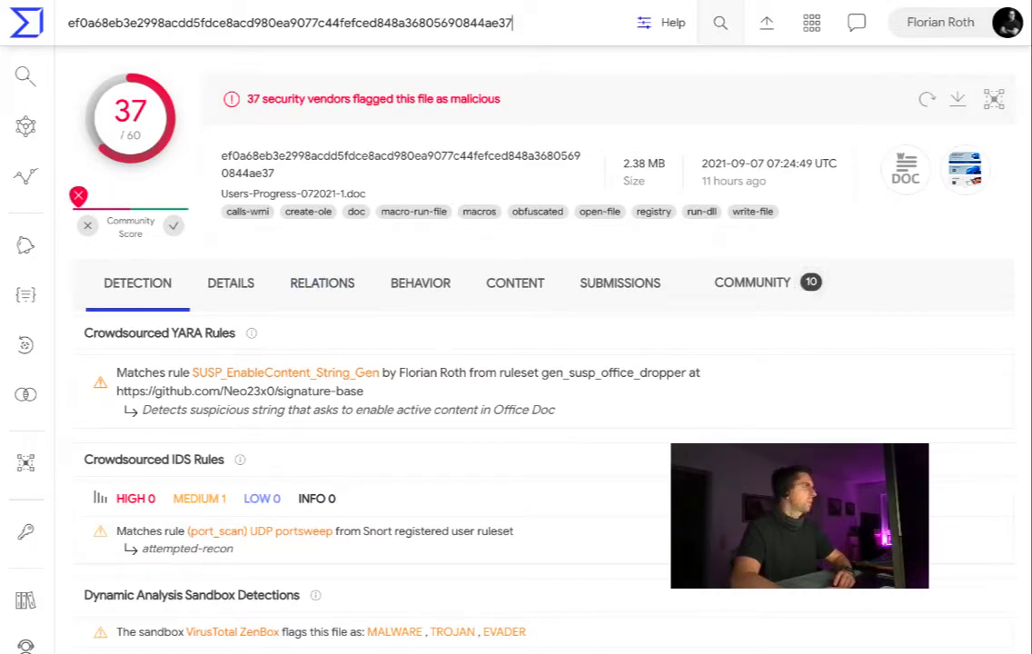
key(ctrl+grave)
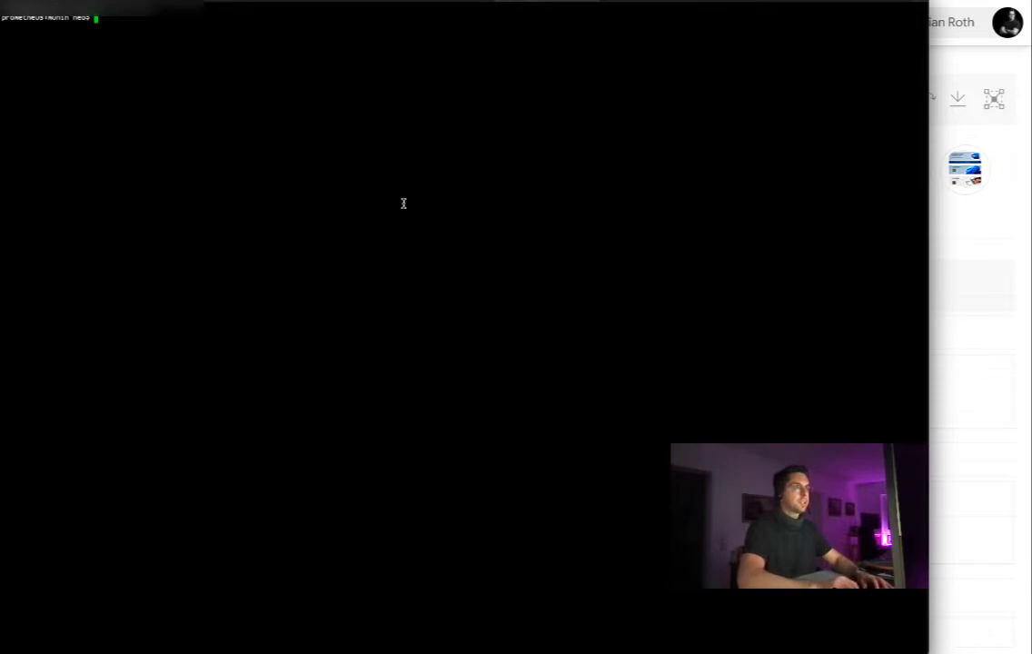
Paste the copied hash into a new file fin7-1.txt with vi and save it
text(vi fi)
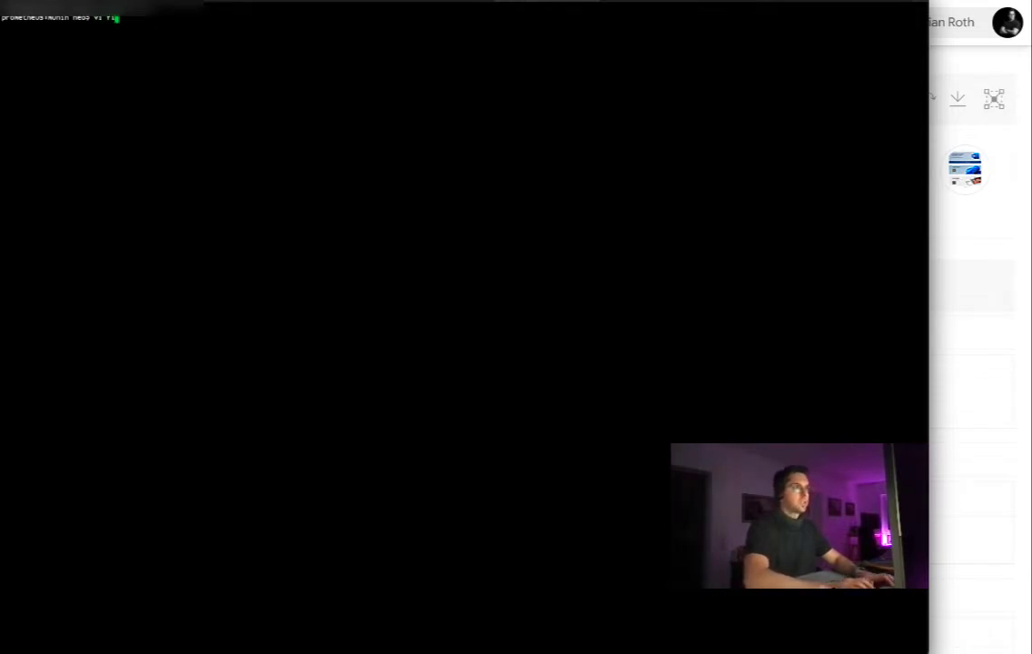
text(n/-)
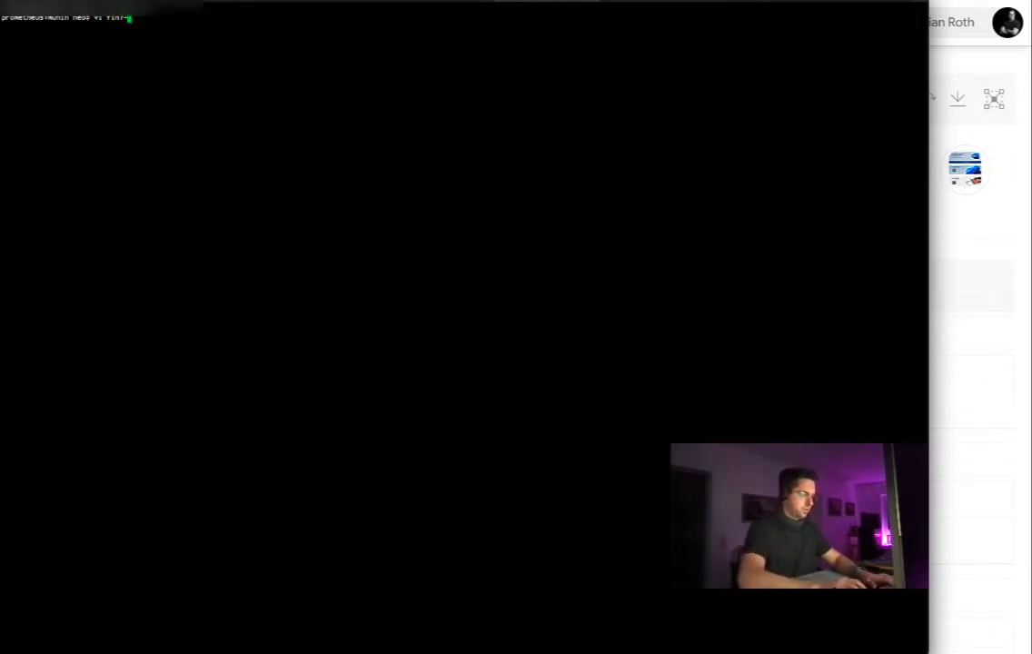
text(1.txt)
key(Return)
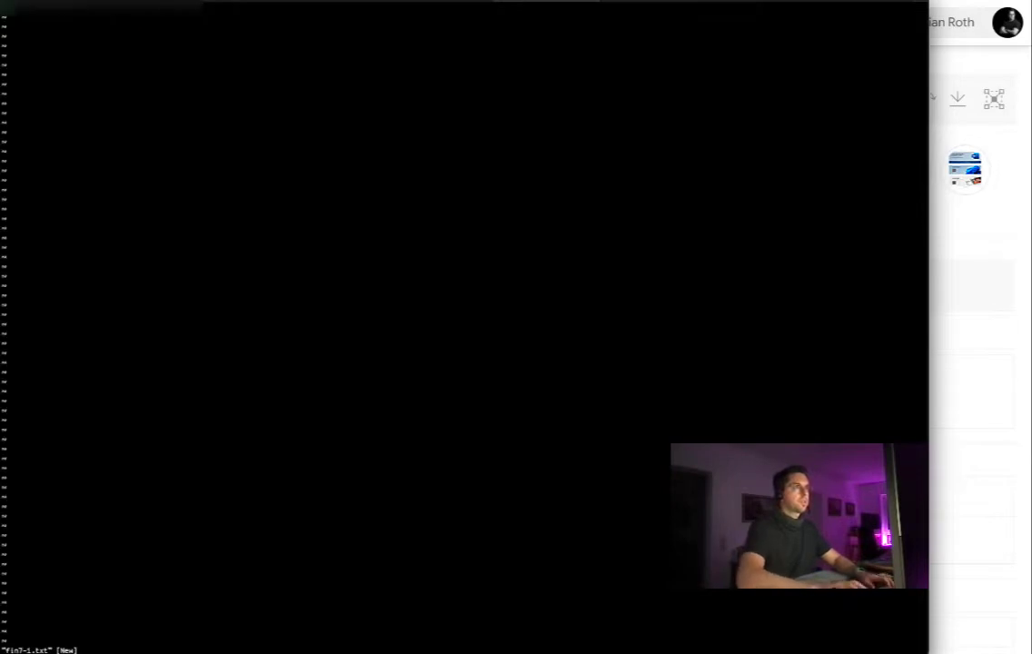
key(i)
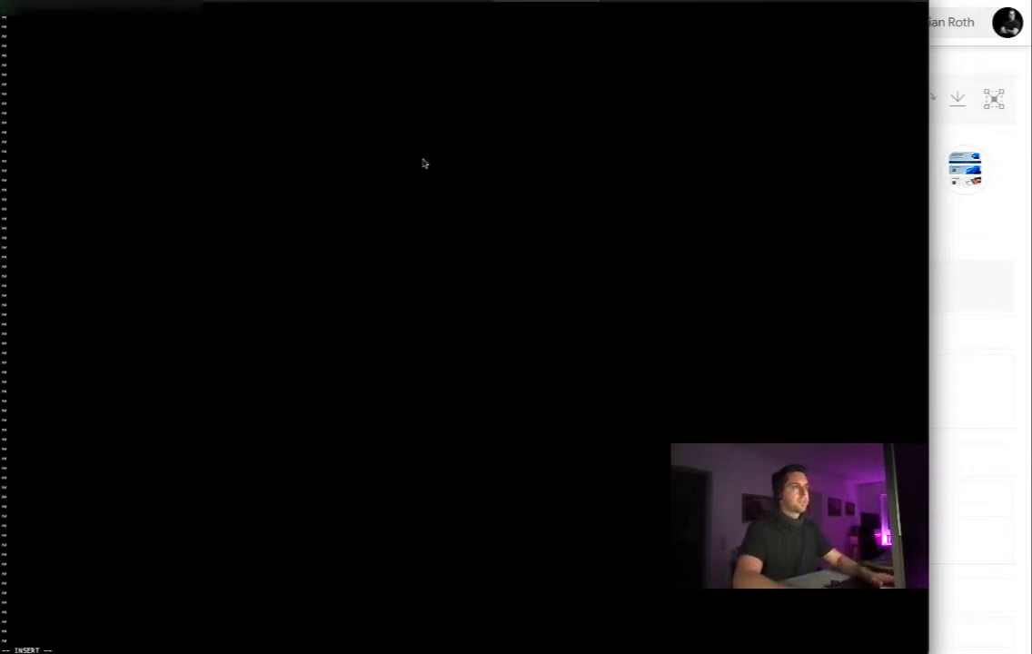
right_click(424, 161)
click(442, 377)
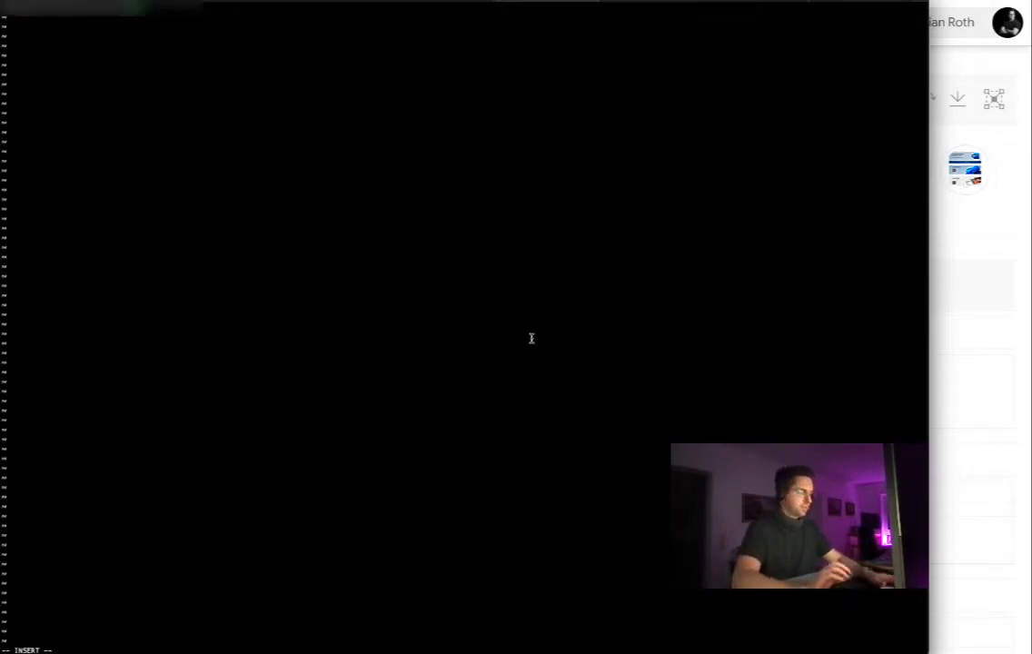
key(Escape)
text(:wq)
key(Return)
Run the Munin hash check on fin7-1.txt, which reports 37/58 malicious
text(clear)
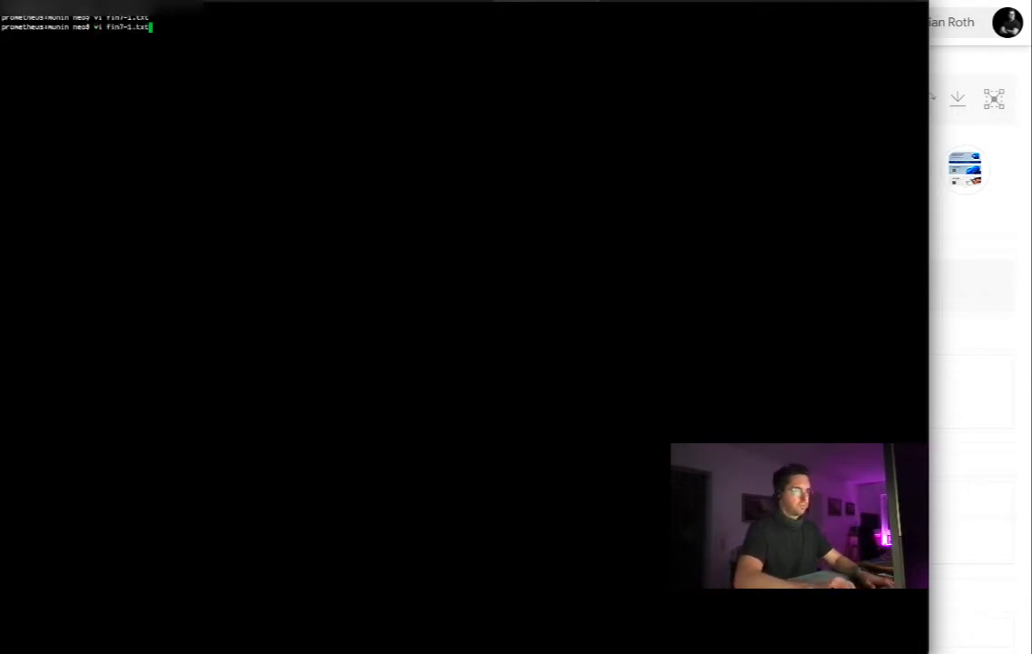
key(Up)
key(Up)
key(Return)
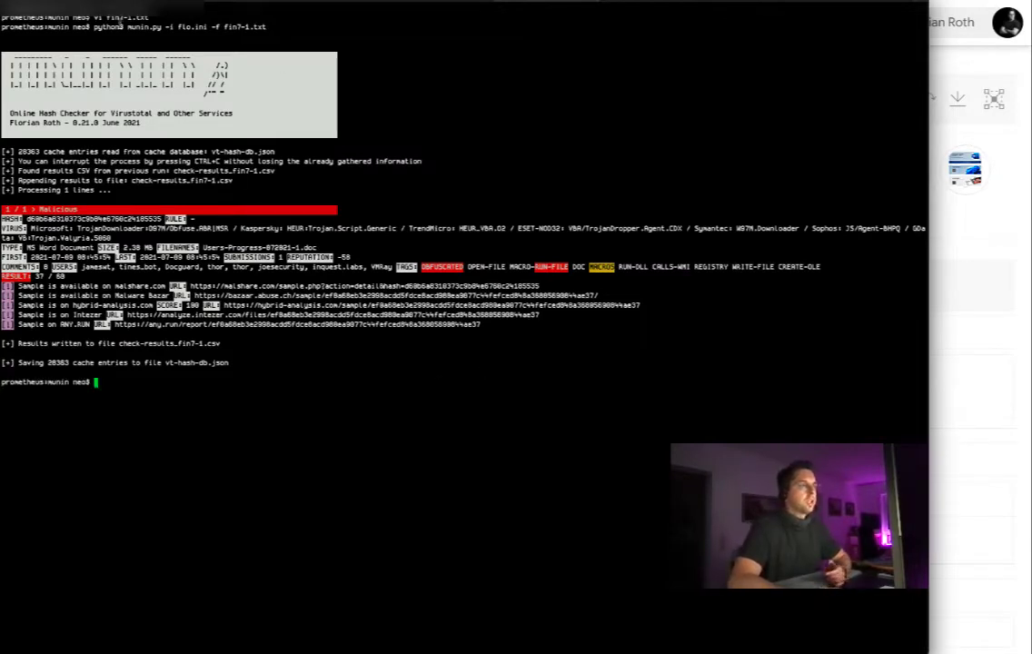
drag(127, 28, 162, 28)
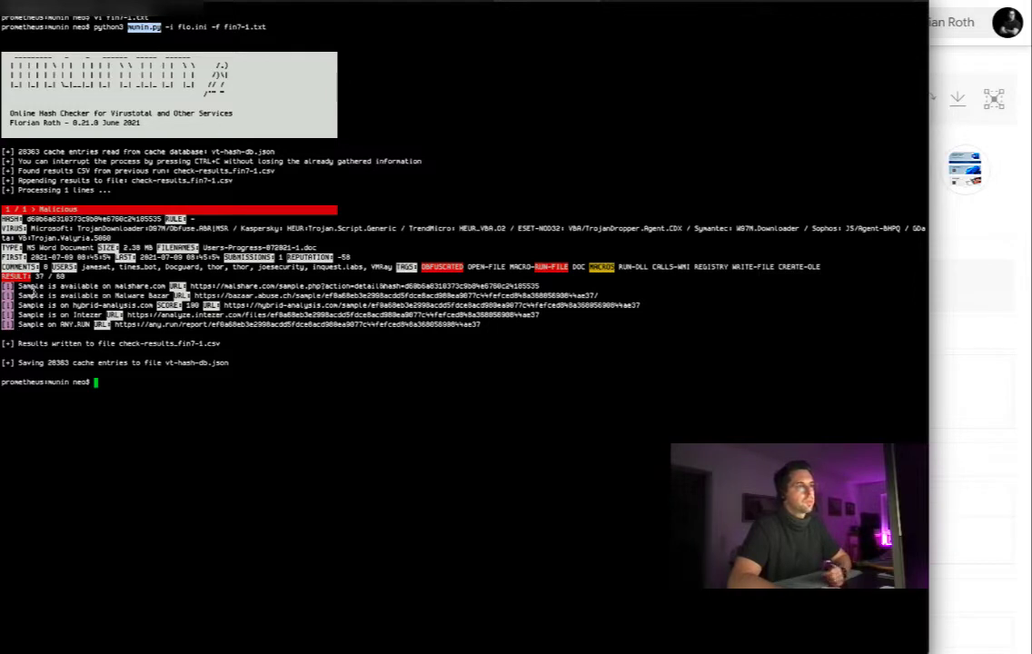
drag(17, 287, 129, 304)
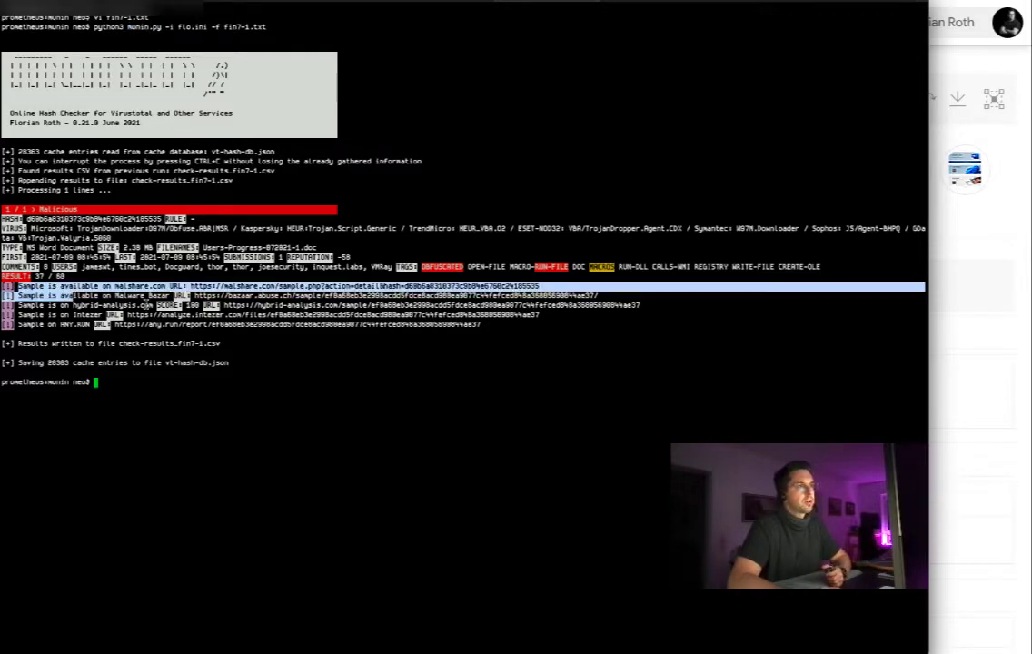
shift+click(489, 324)
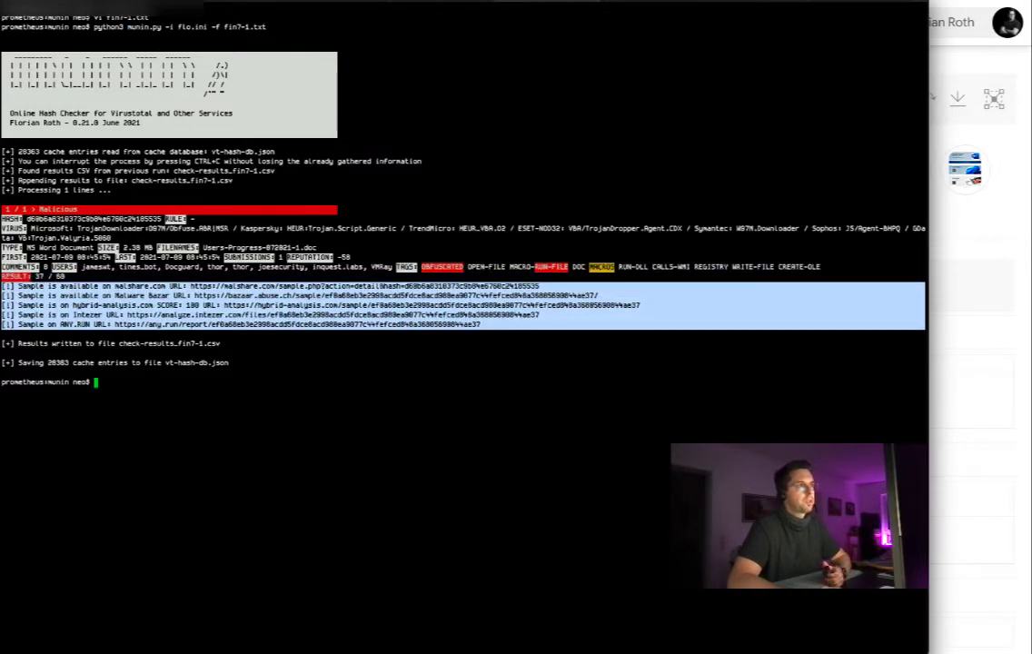
click(45, 248)
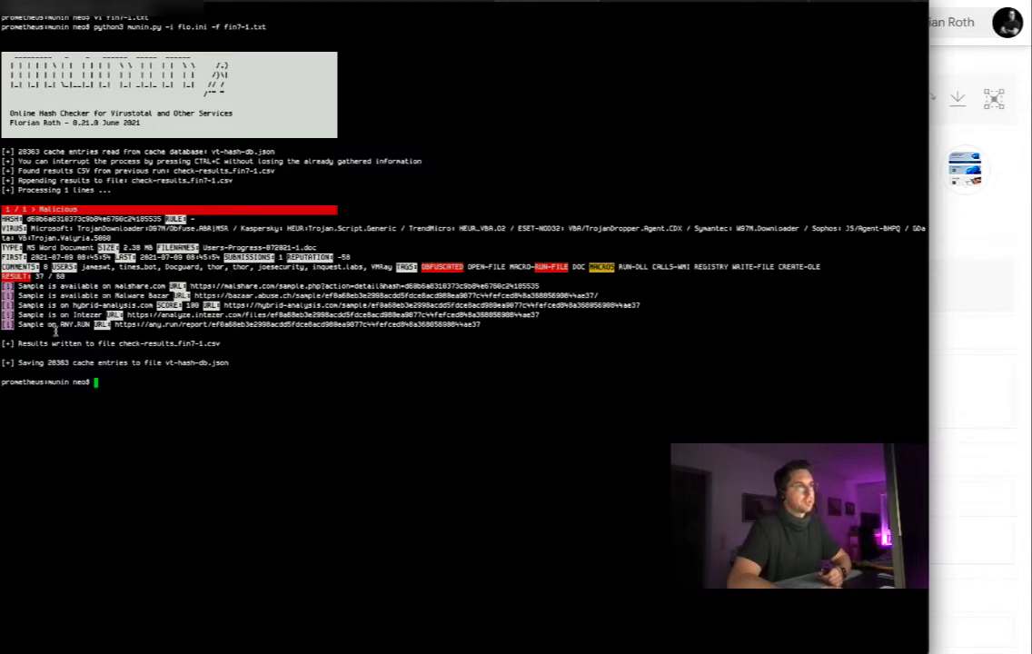
double_click(70, 219)
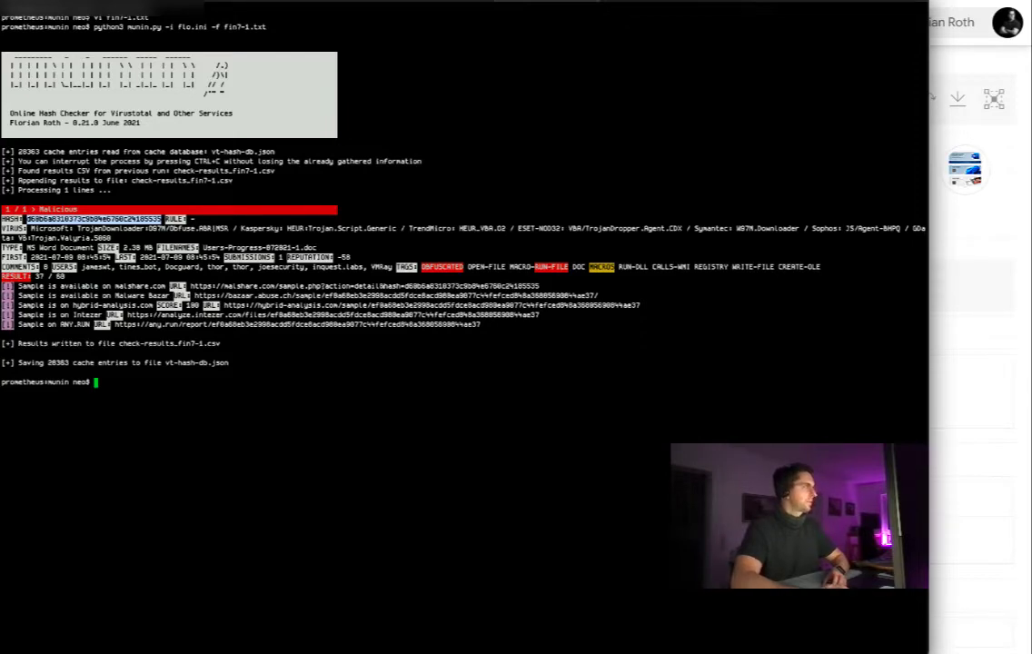
key(super+Tab)
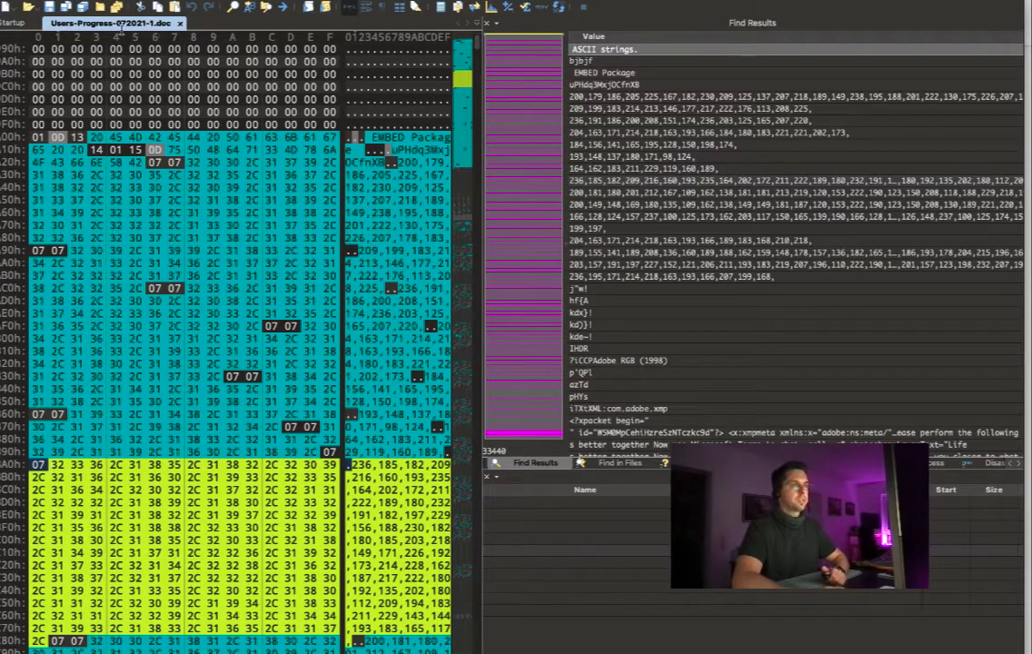
Run Find Strings over the entire document with minimum length 4, listing 33376 ASCII strings
scroll(420, 41, up, 10)
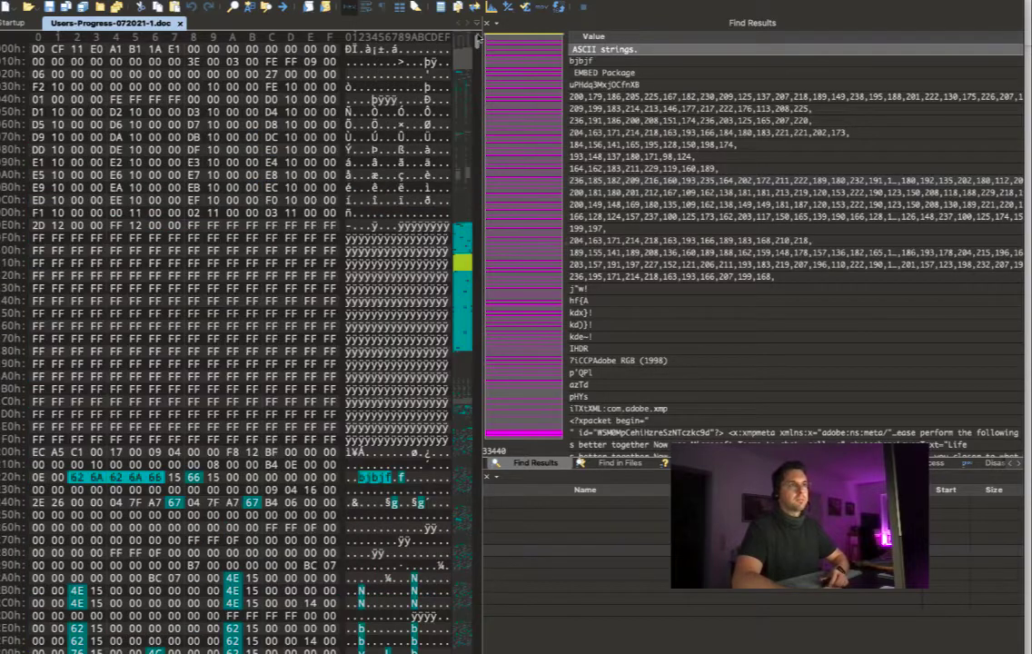
key(super+shift+t)
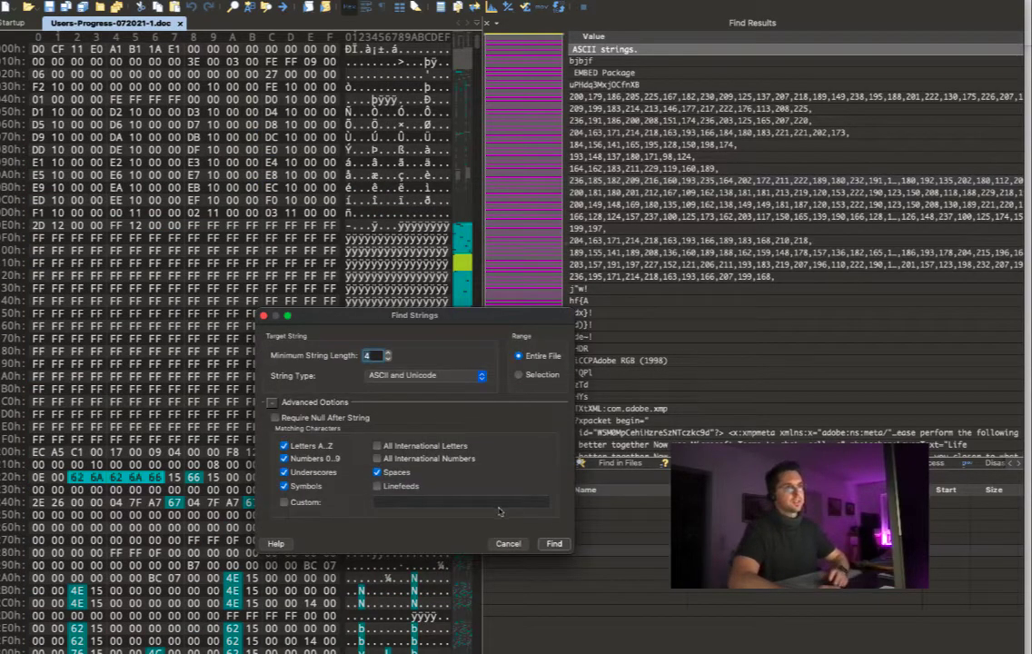
key(Return)
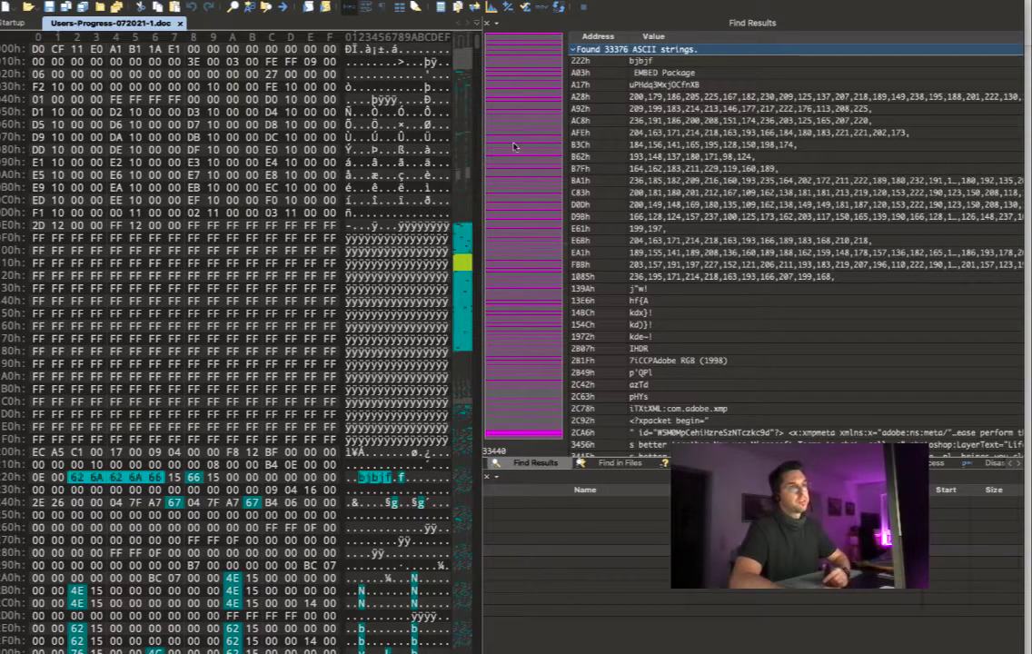
Step through the encoded-number string rows, starting at A92h (236,185,182 and 200,181,180), in the hex view
mouse_move(479, 41)
mouse_down()
mouse_move(479, 227)
mouse_move(478, 41)
mouse_up()
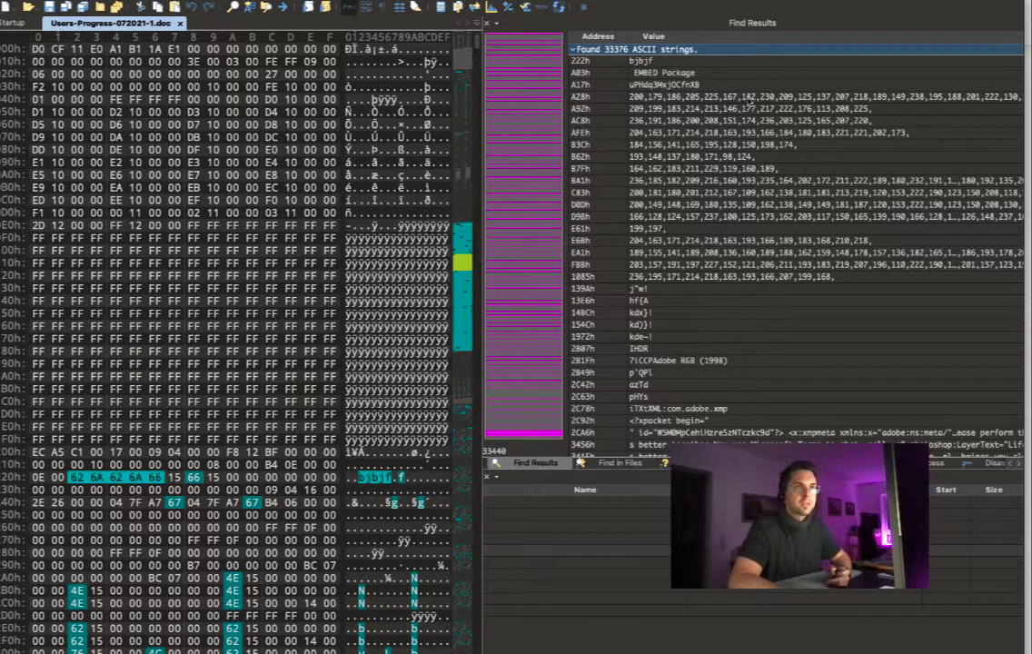
click(647, 108)
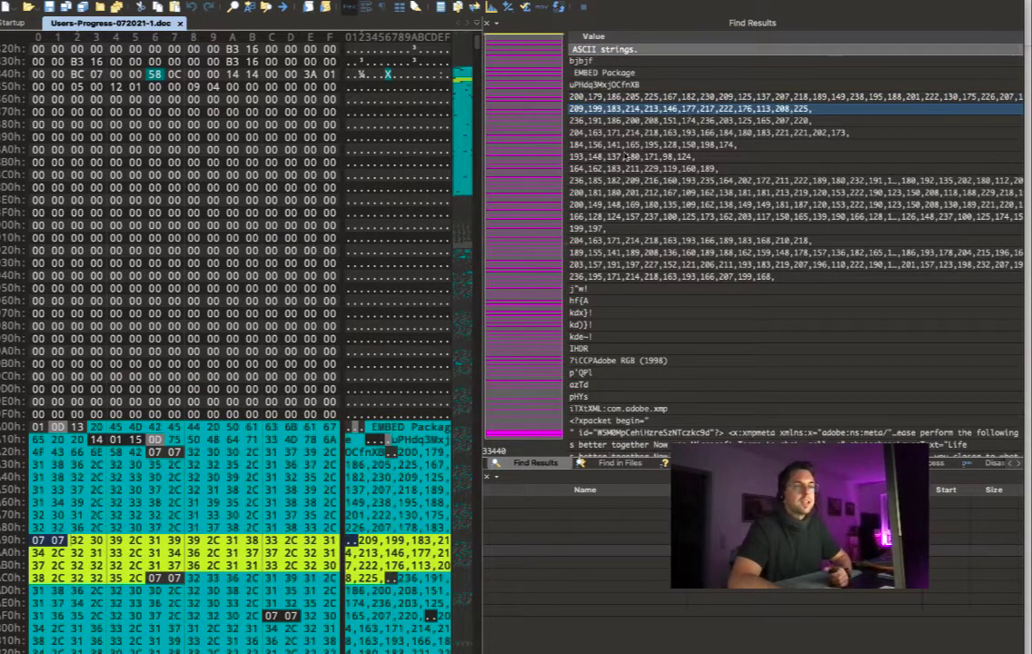
key(Down)
key(Down)
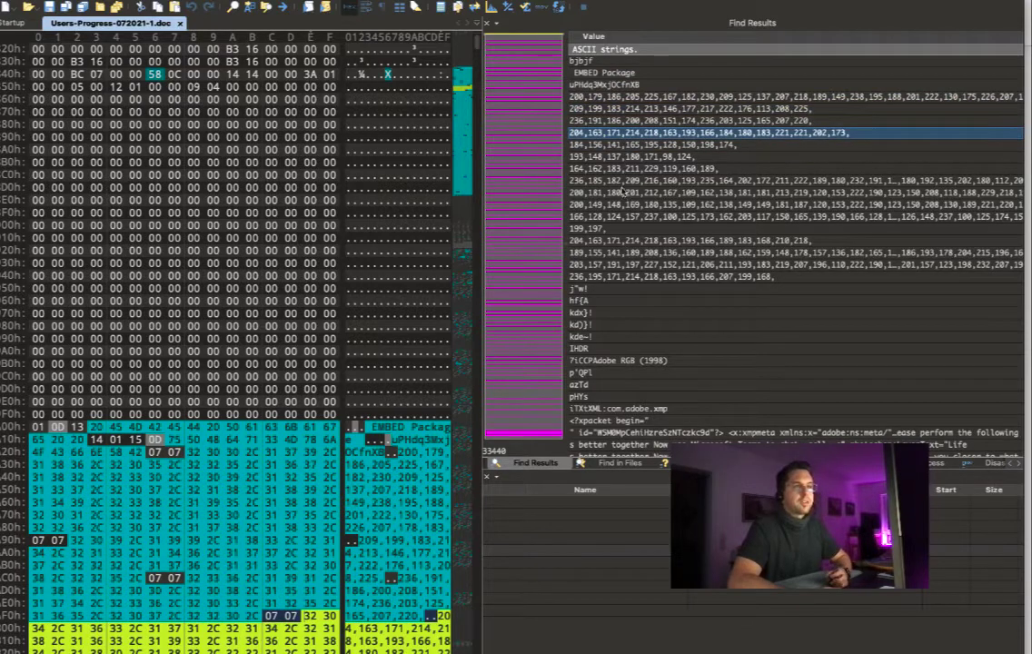
key(Down)
key(Down)
key(Down)
key(Down)
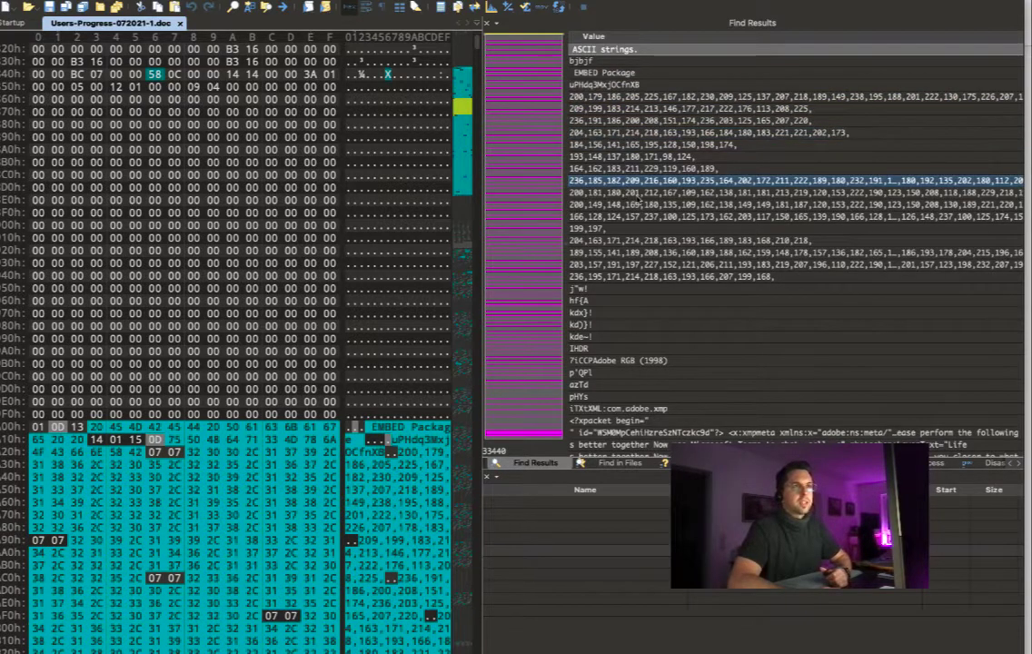
key(Down)
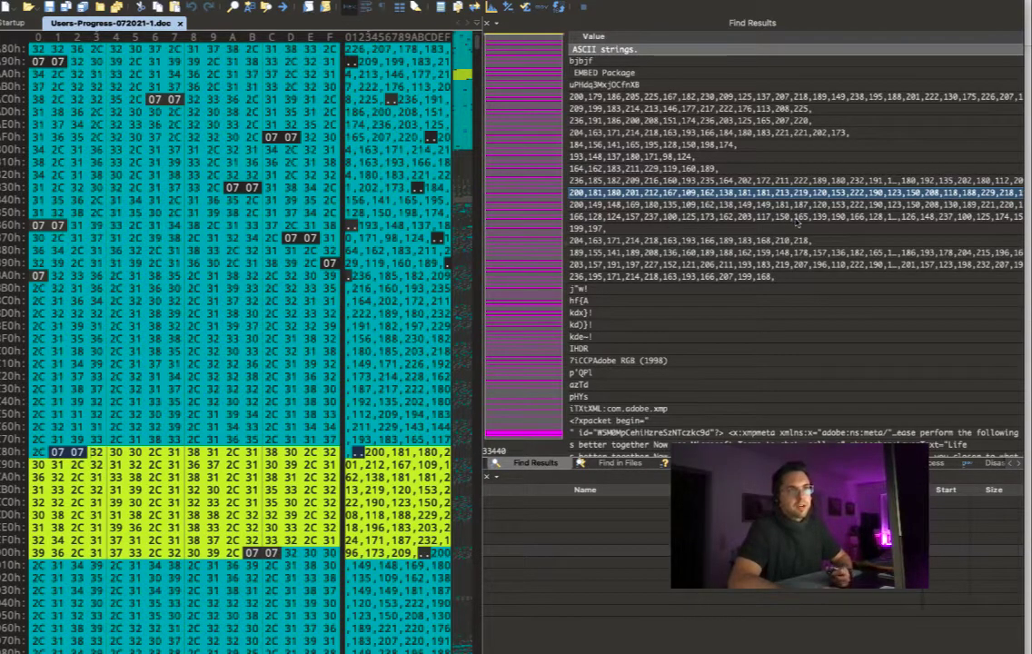
click(798, 219)
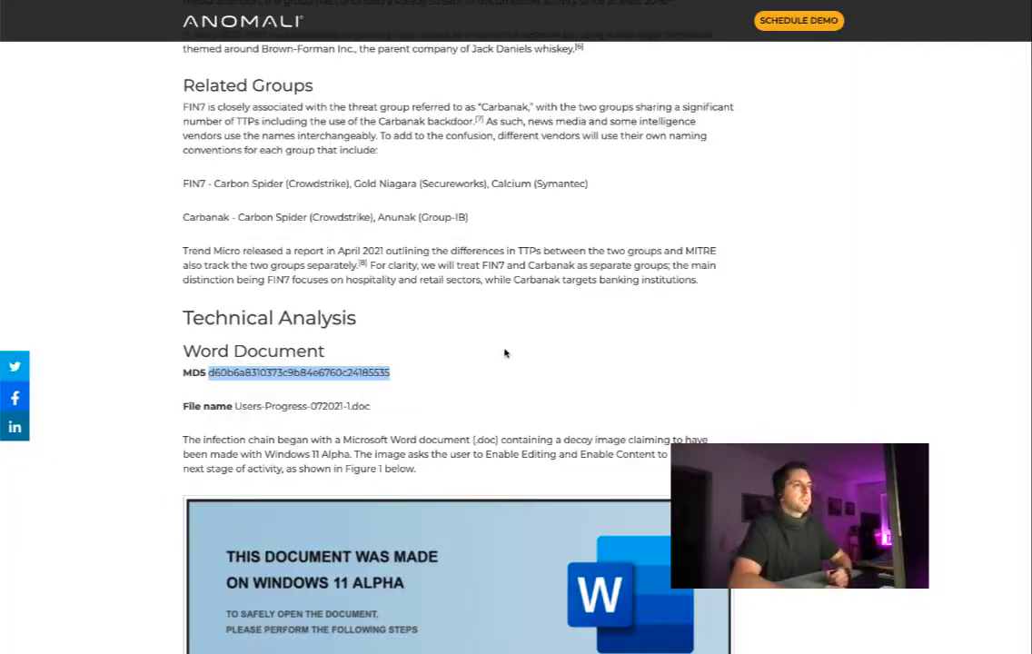
scroll(507, 346, down, 6)
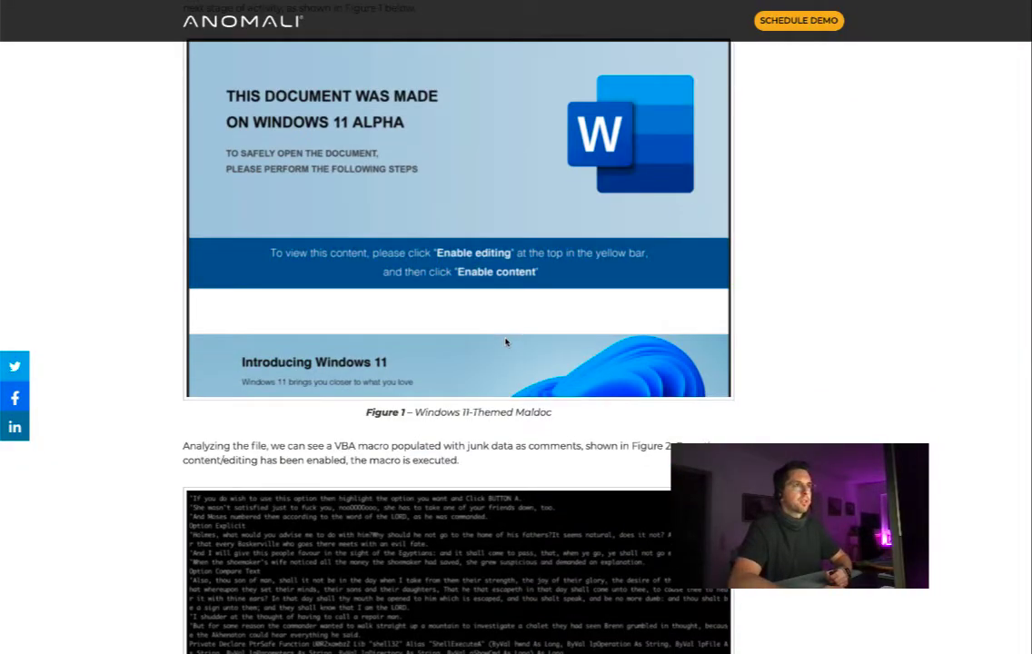
Scroll through the blog's Figures 1–4 comparing the junk-padded VBA macro and hidden encoded-value table
scroll(506, 341, up, 1)
scroll(506, 342, down, 5)
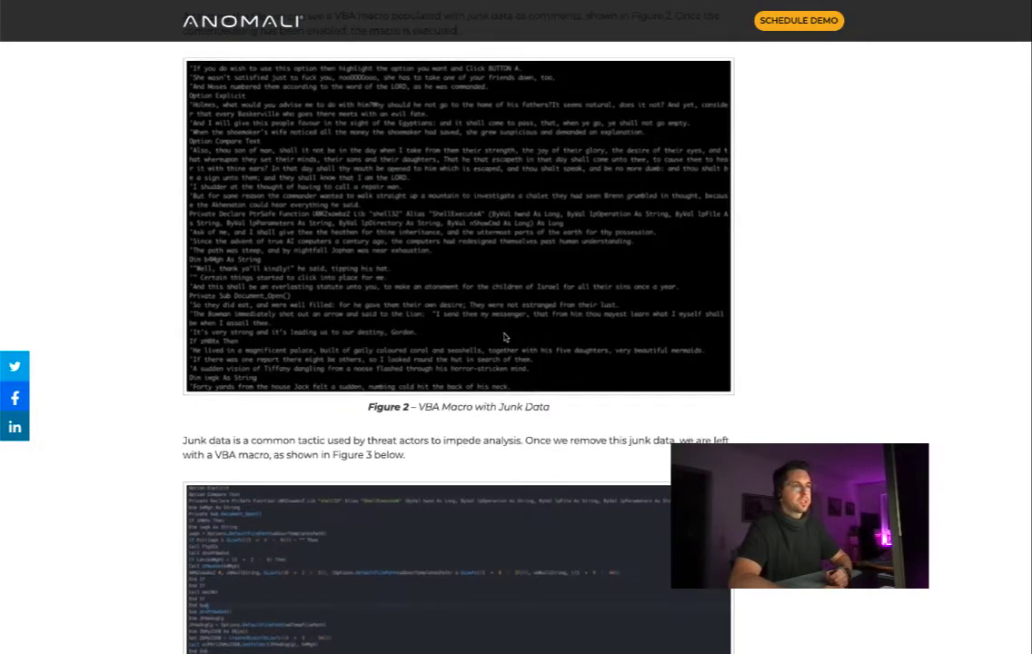
scroll(507, 337, down, 6)
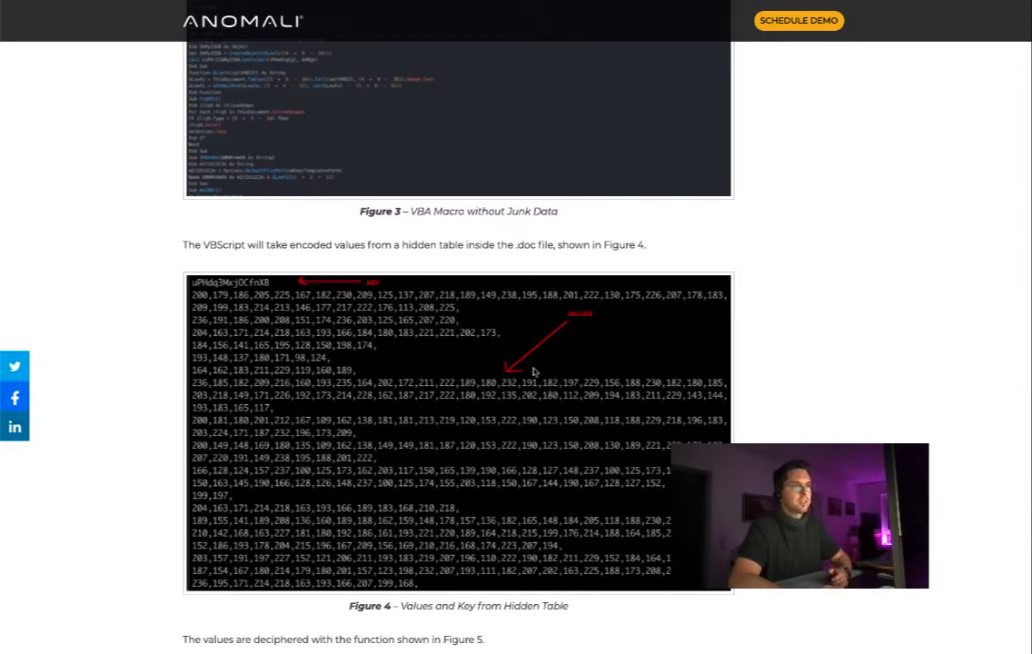
scroll(436, 318, up, 3)
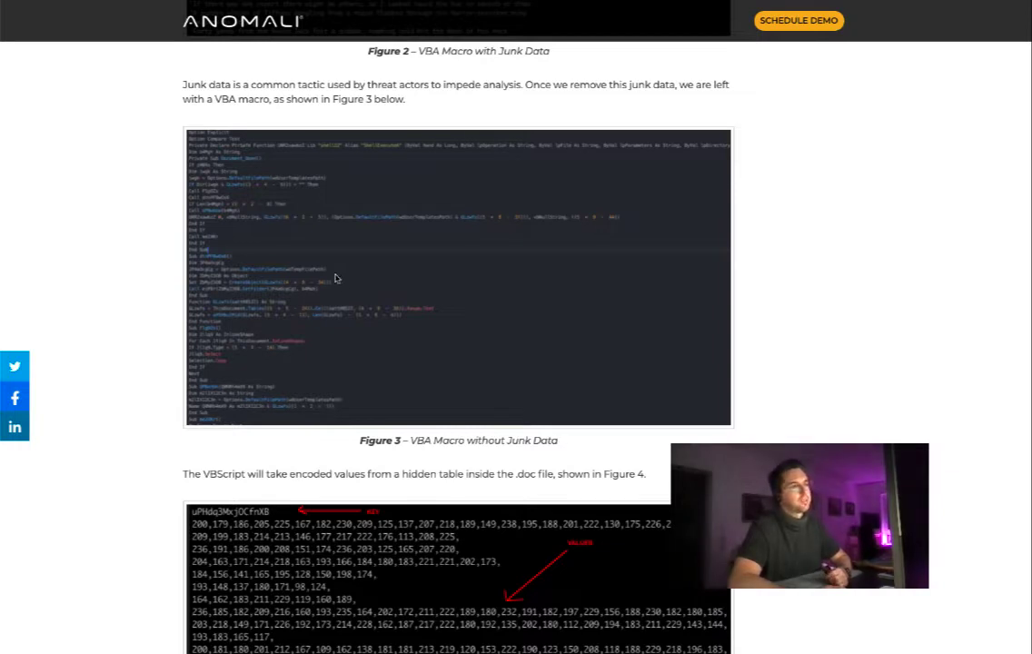
scroll(371, 269, up, 3)
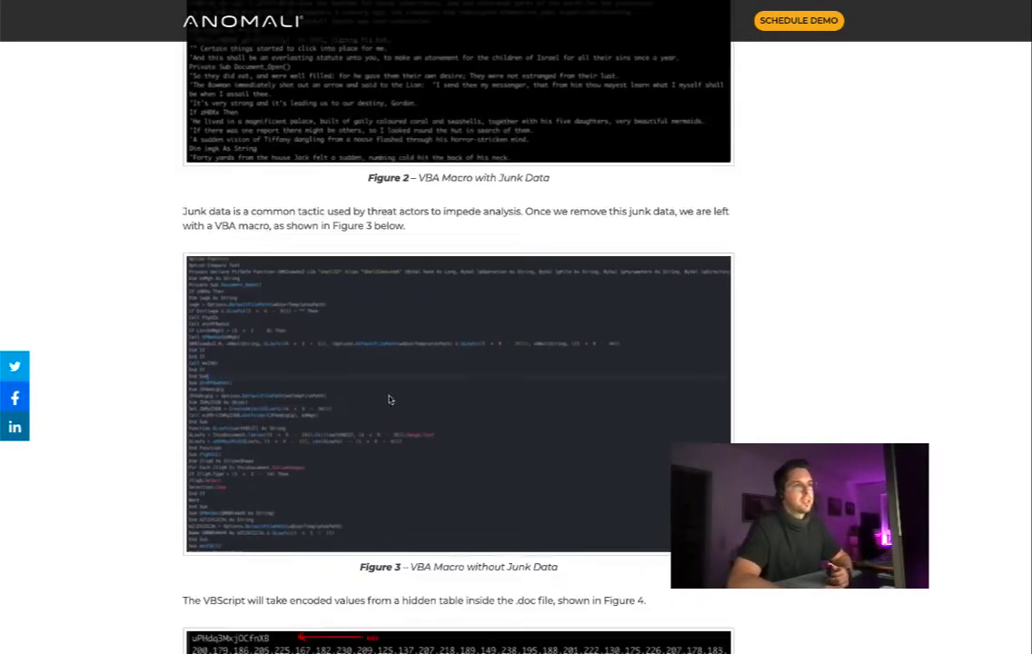
scroll(439, 641, down, 3)
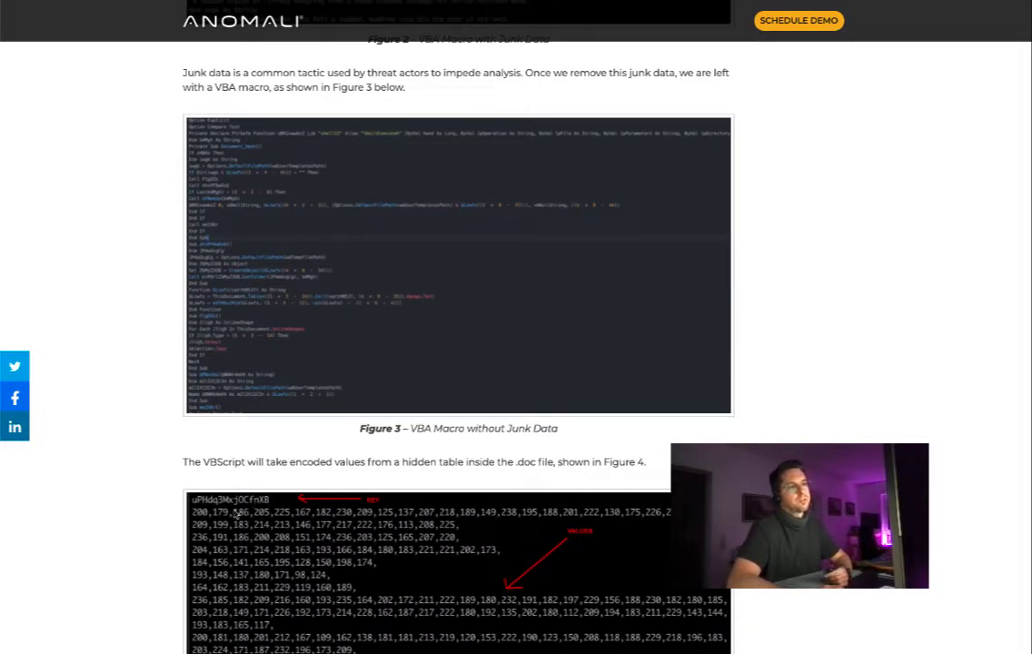
scroll(403, 535, down, 1)
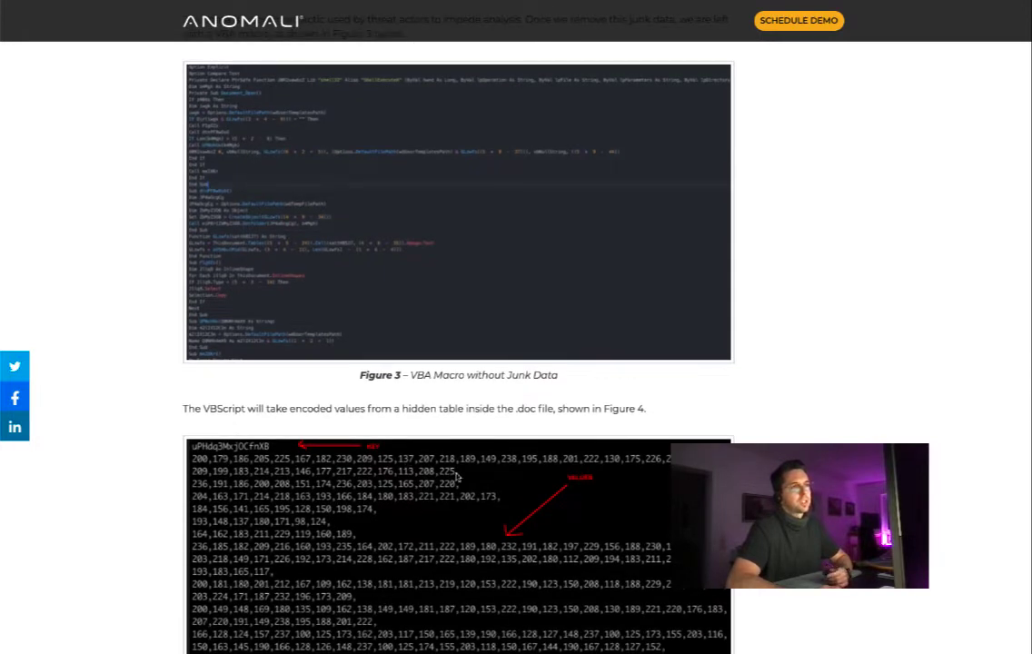
scroll(459, 477, up, 7)
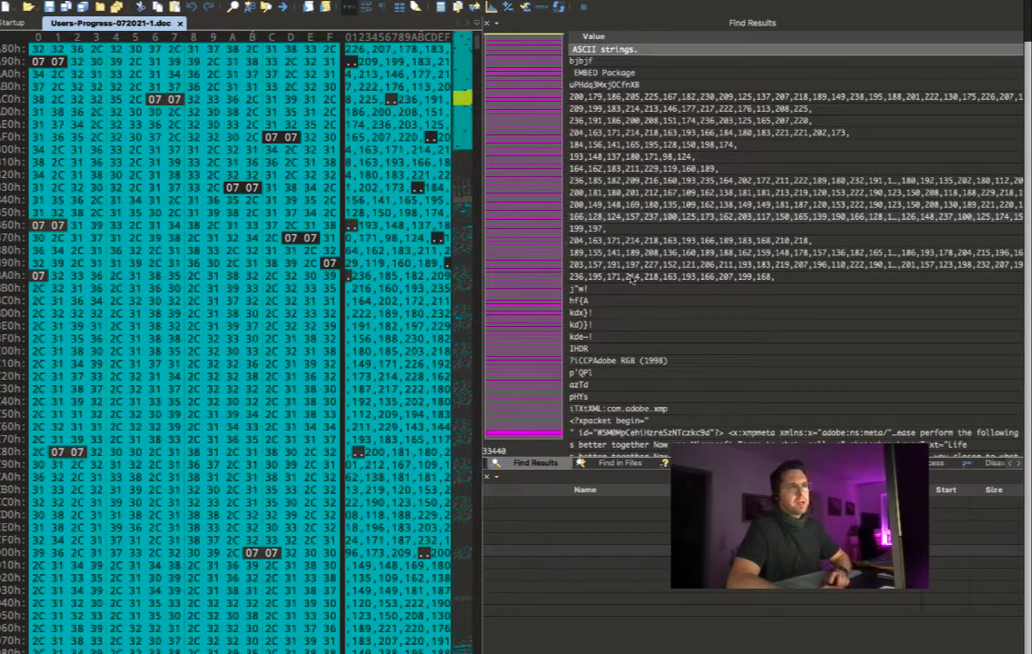
Check several encoded-number string rows and the XMP packet string in the results
click(650, 108)
click(663, 156)
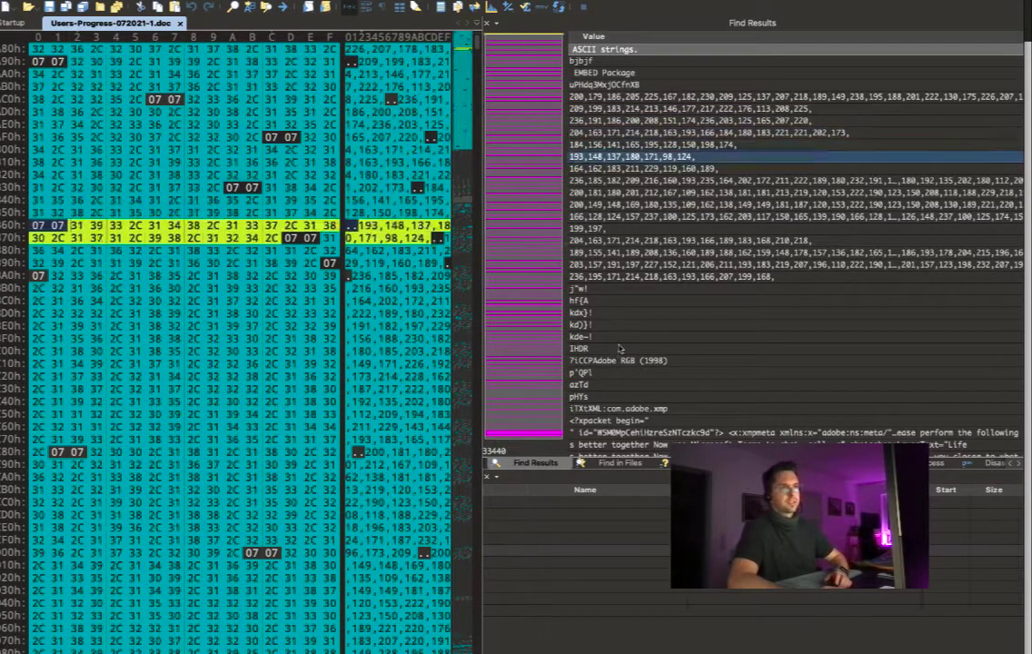
click(681, 252)
key(Down)
key(Down)
key(Down)
key(Down)
key(Down)
key(Down)
key(Down)
key(Down)
key(Down)
key(Down)
key(Down)
key(Down)
key(Down)
key(Down)
key(Down)
key(Down)
key(Down)
key(Down)
key(Down)
key(Down)
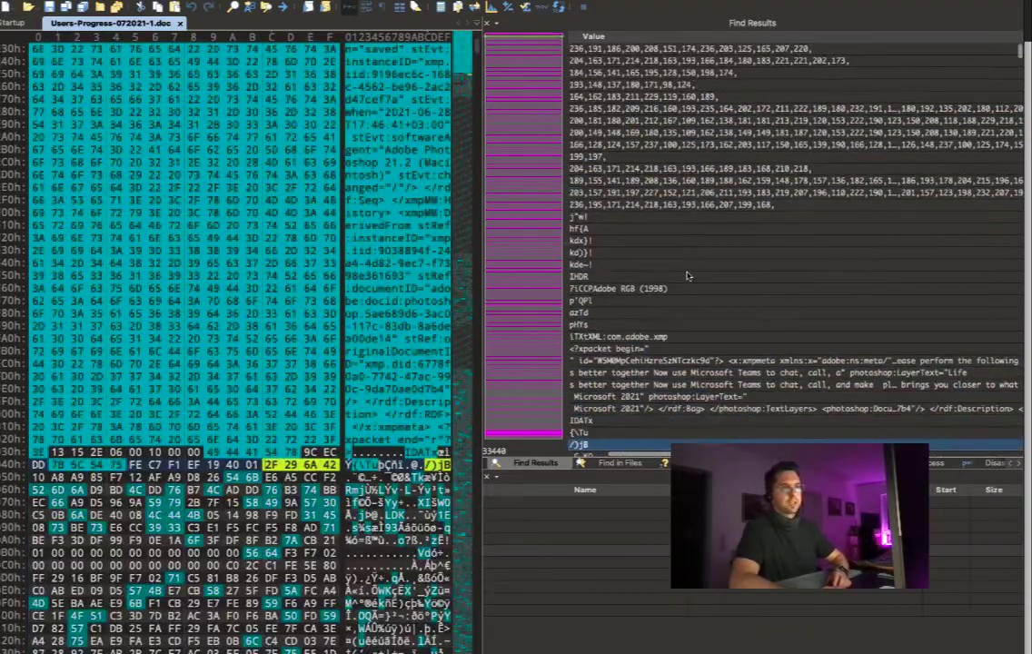
key(Up)
key(Up)
key(Up)
key(Up)
key(Up)
key(Up)
key(Up)
key(Up)
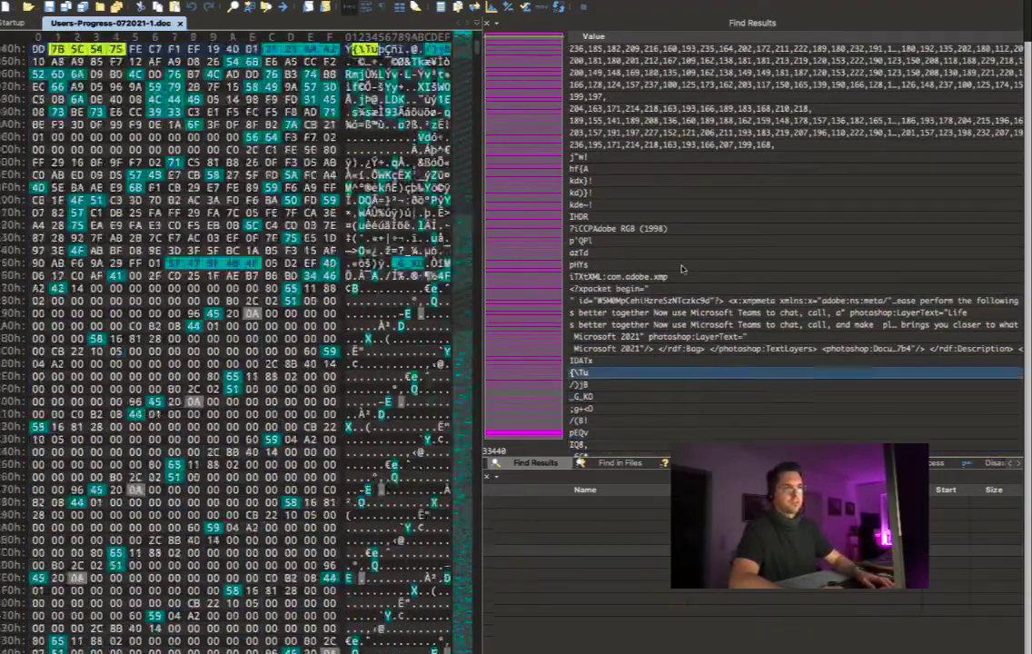
Page down the string results until the OLE Package and word_data.bin entries appear
key(Page_Down)
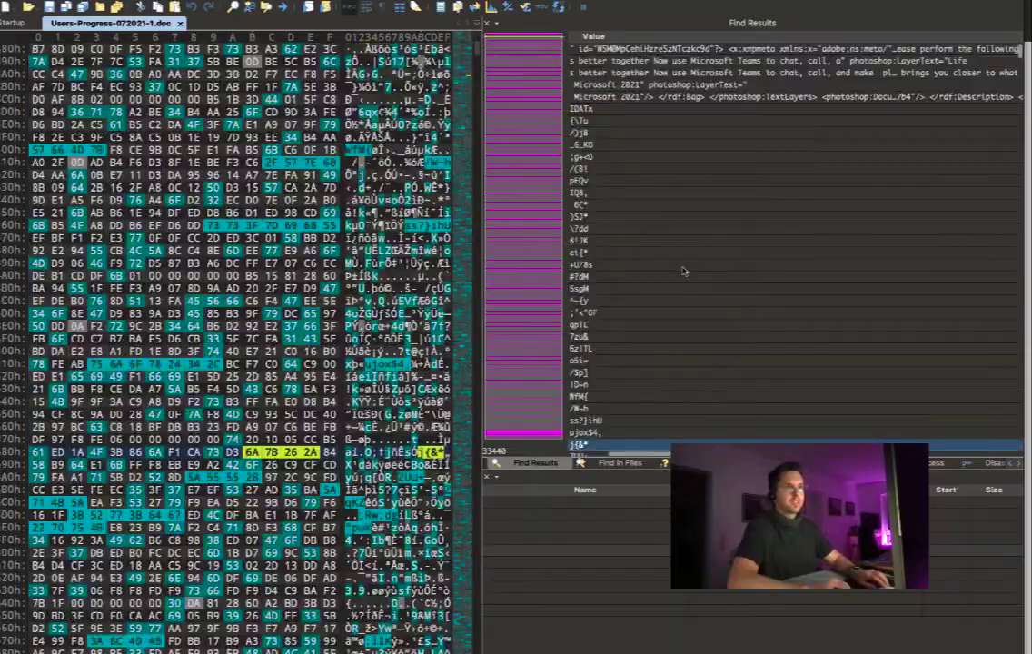
key(Page_Down)
key(Page_Down)
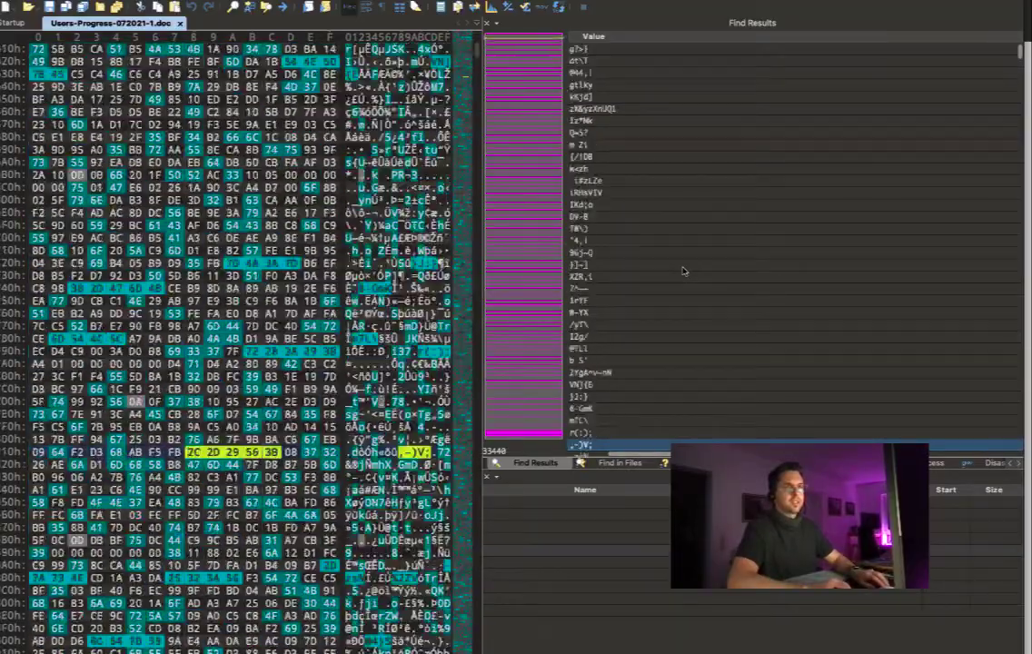
key(Page_Down)
key(Page_Down)
key(Page_Down)
key(Page_Down)
key(Page_Down)
key(Page_Down)
key(Page_Down)
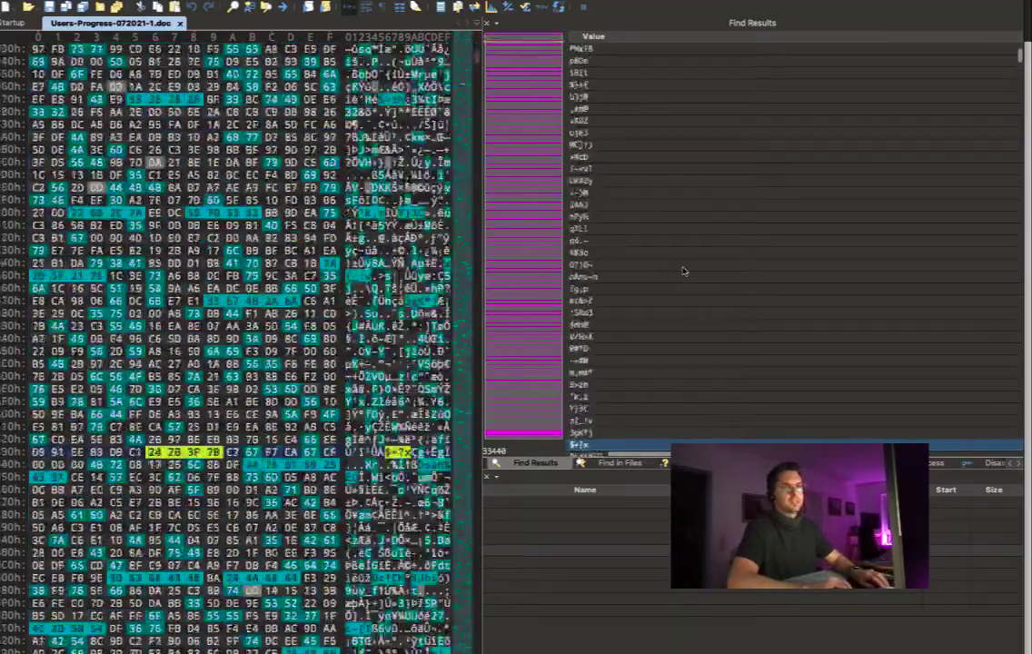
key(Page_Down)
key(Page_Down)
key(Page_Down)
key(Page_Down)
key(Page_Down)
key(Page_Down)
key(Page_Down)
key(Page_Down)
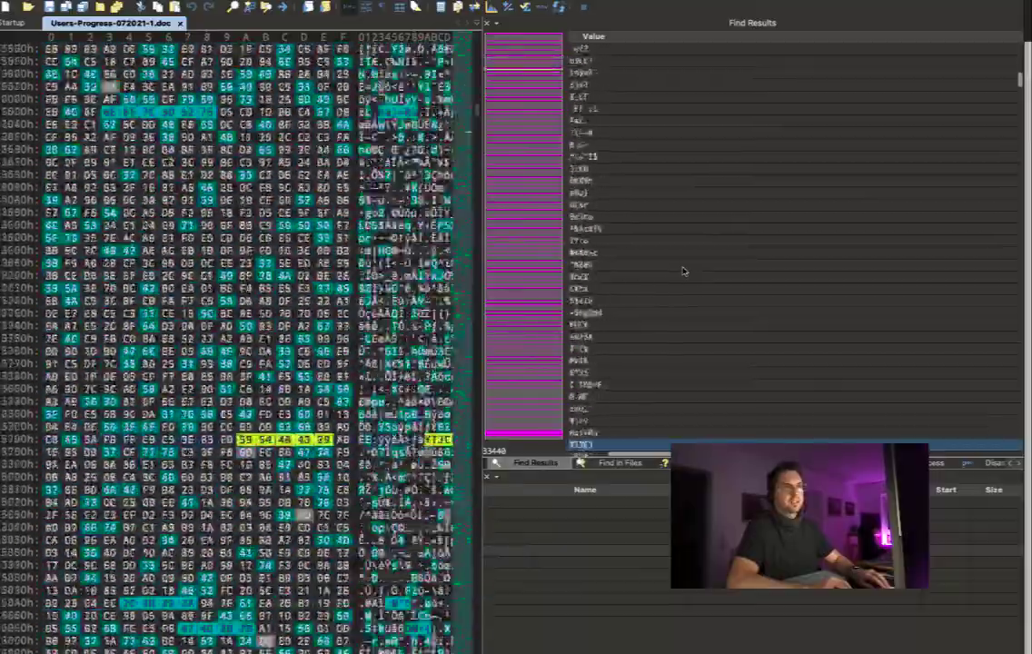
key(Page_Down)
key(Page_Down)
key(Page_Down)
key(Page_Down)
key(Page_Down)
key(Page_Down)
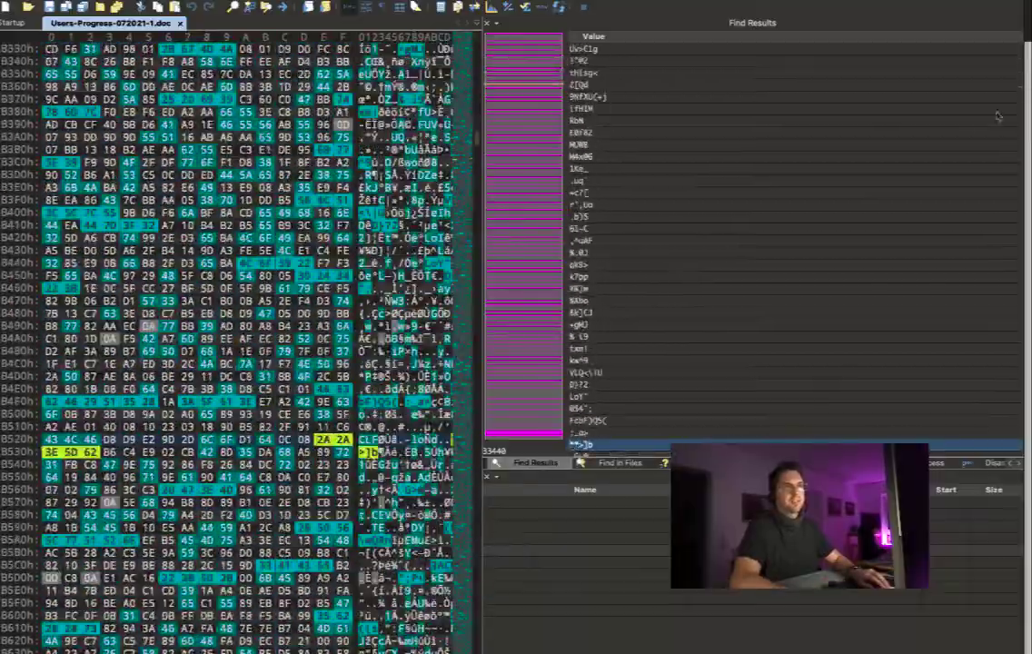
key(Page_Down)
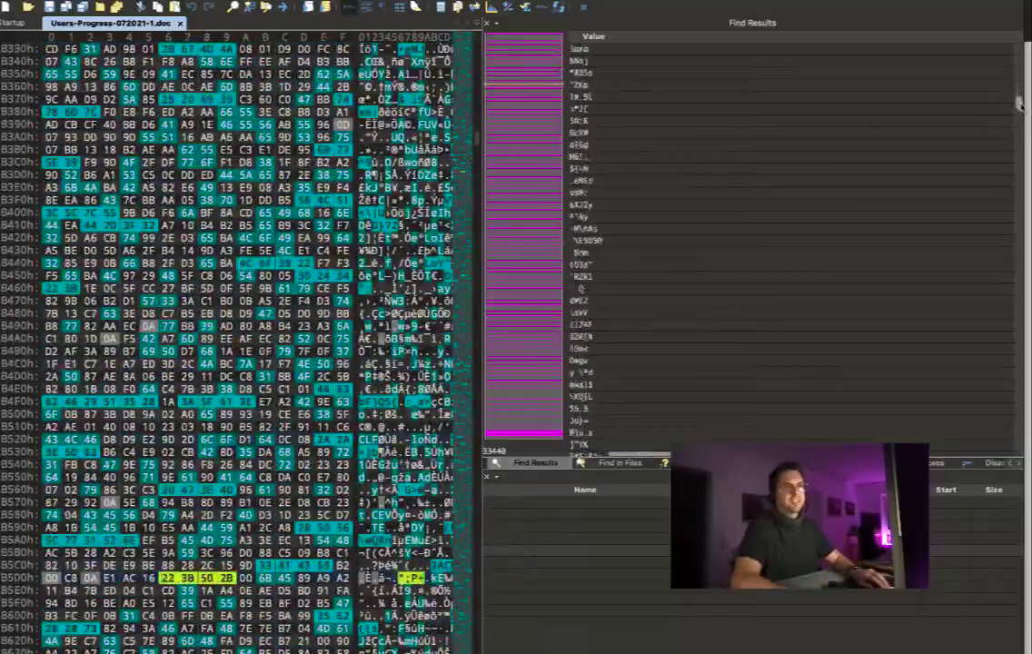
drag(1019, 103, 1020, 121)
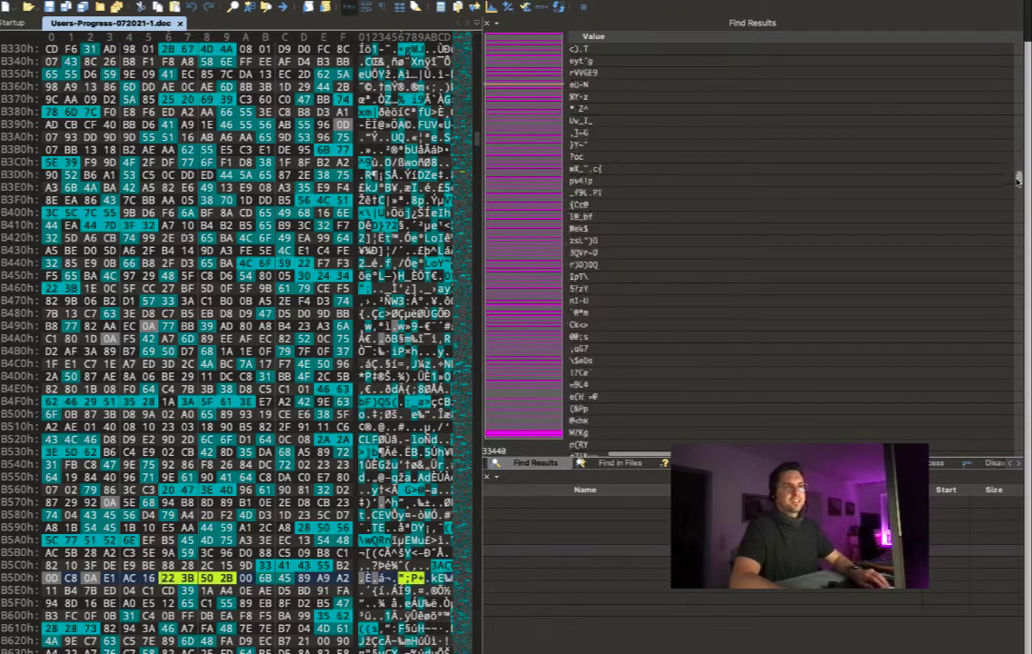
drag(1019, 234, 1022, 258)
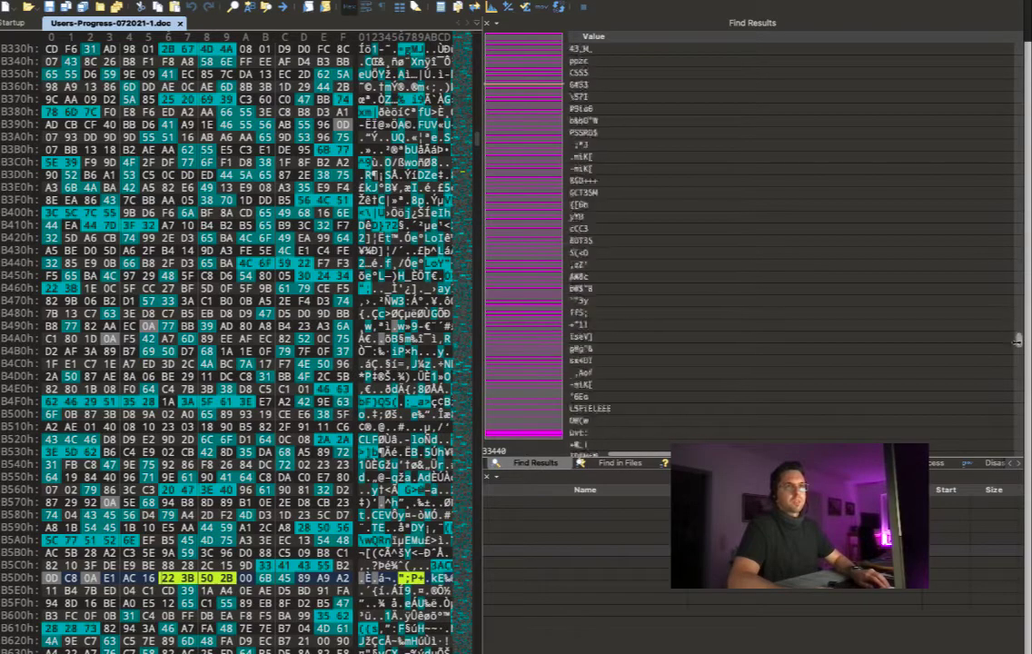
drag(1001, 394, 1002, 396)
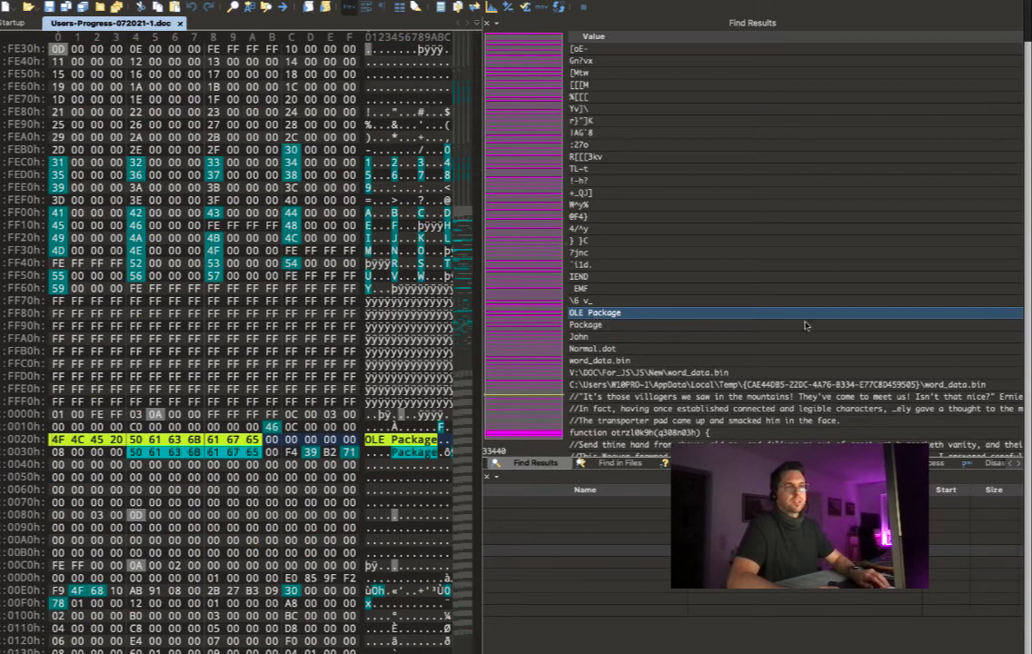
Select the word_data.bin string under the OLE Package entry near 0A06h and copy it
click(595, 312)
key(Down)
key(Down)
key(Down)
key(Down)
key(Down)
key(Down)
key(Down)
key(Down)
key(Down)
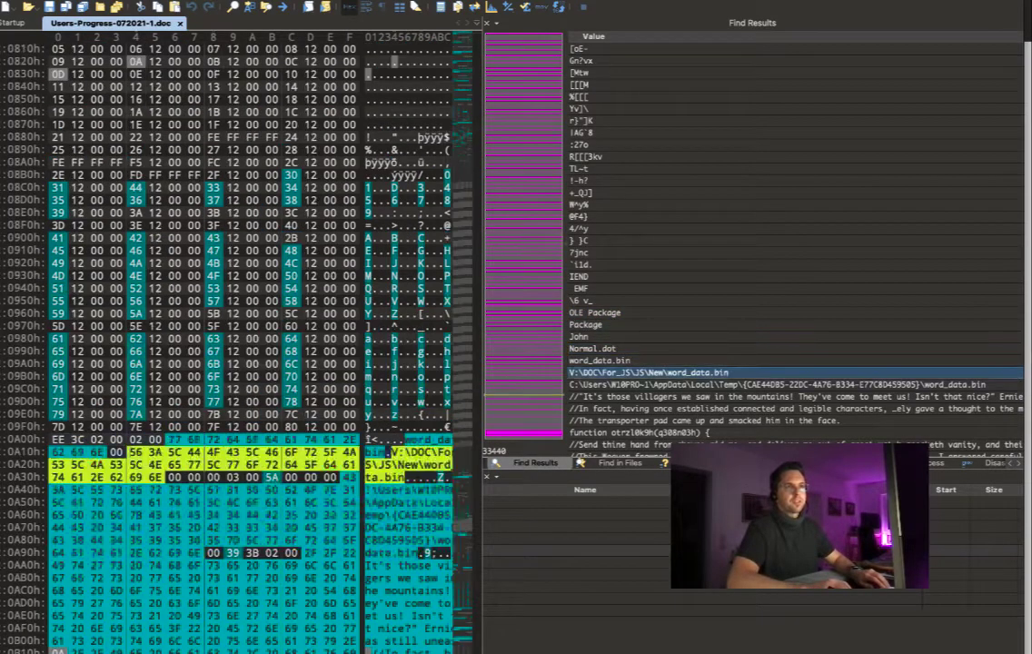
key(Up)
key(Up)
key(Up)
key(Up)
key(Up)
key(Up)
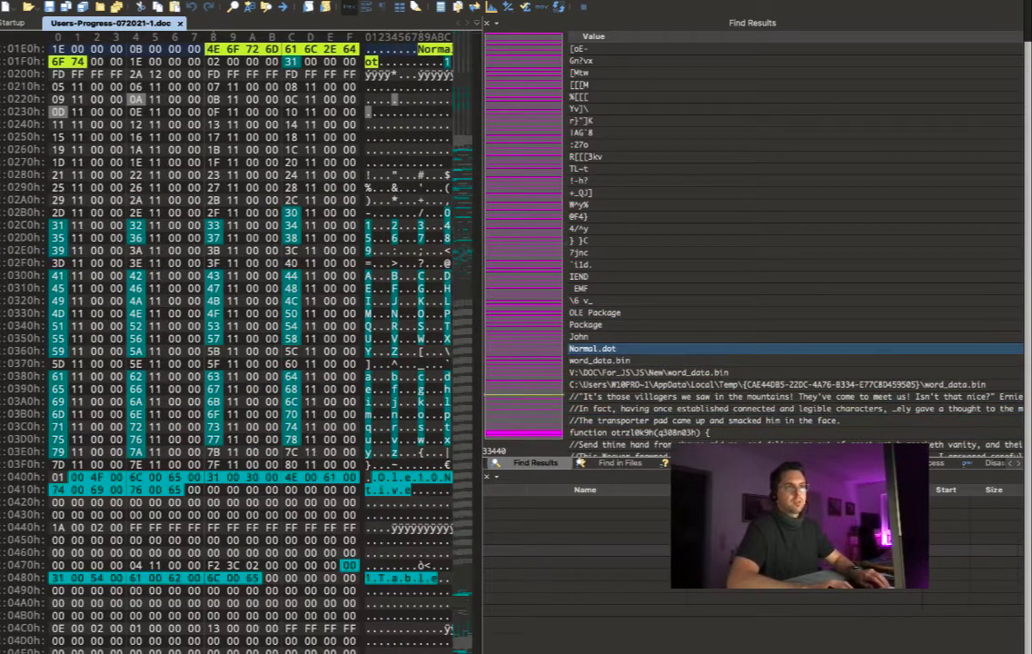
key(Down)
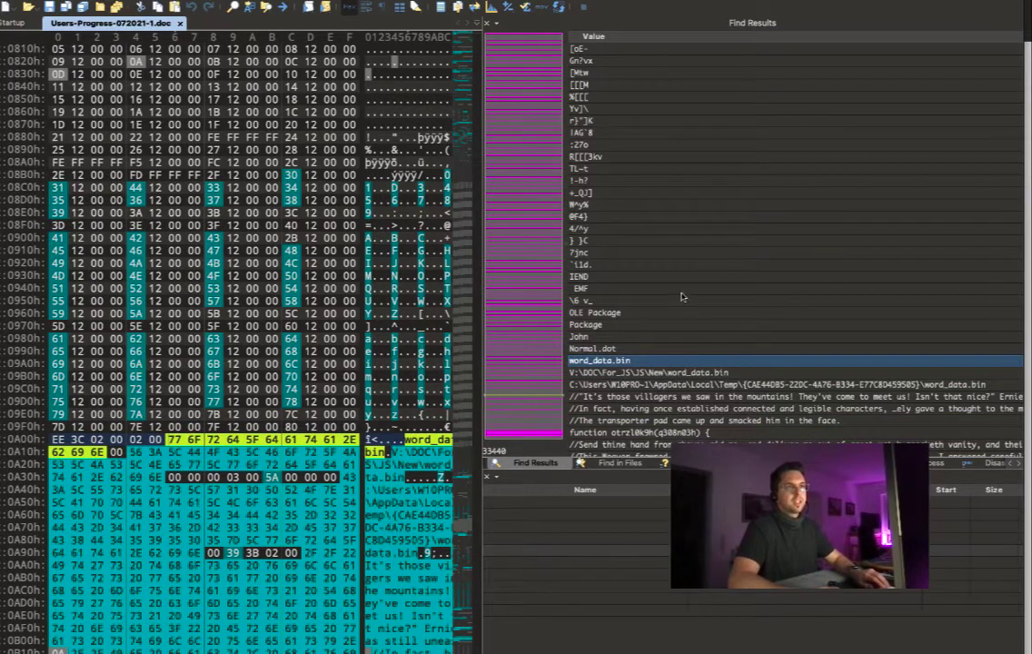
click(588, 338)
click(603, 362)
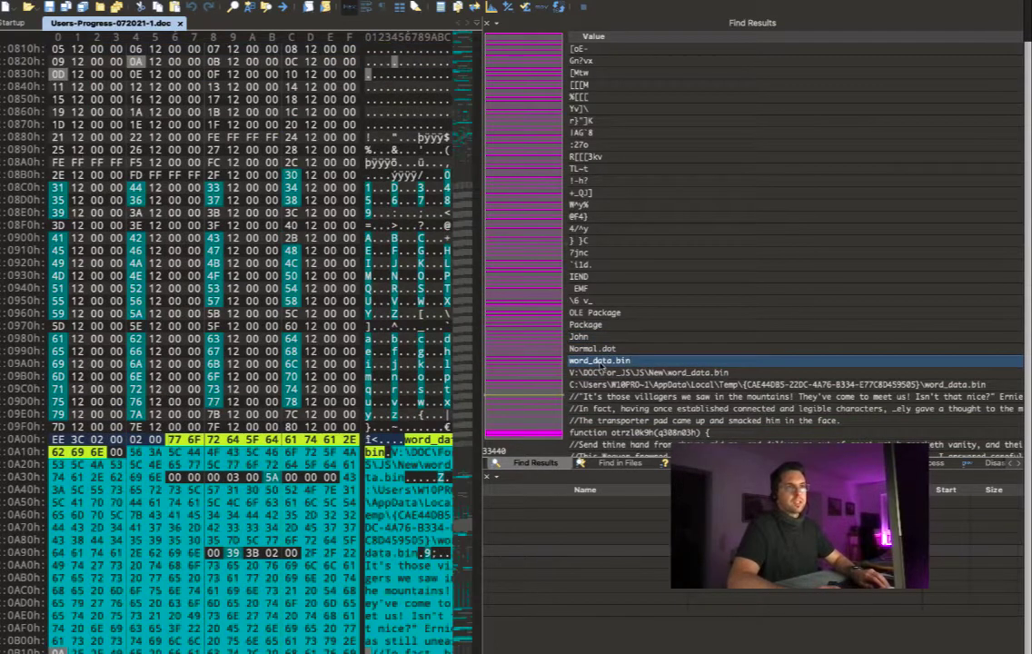
right_click(619, 363)
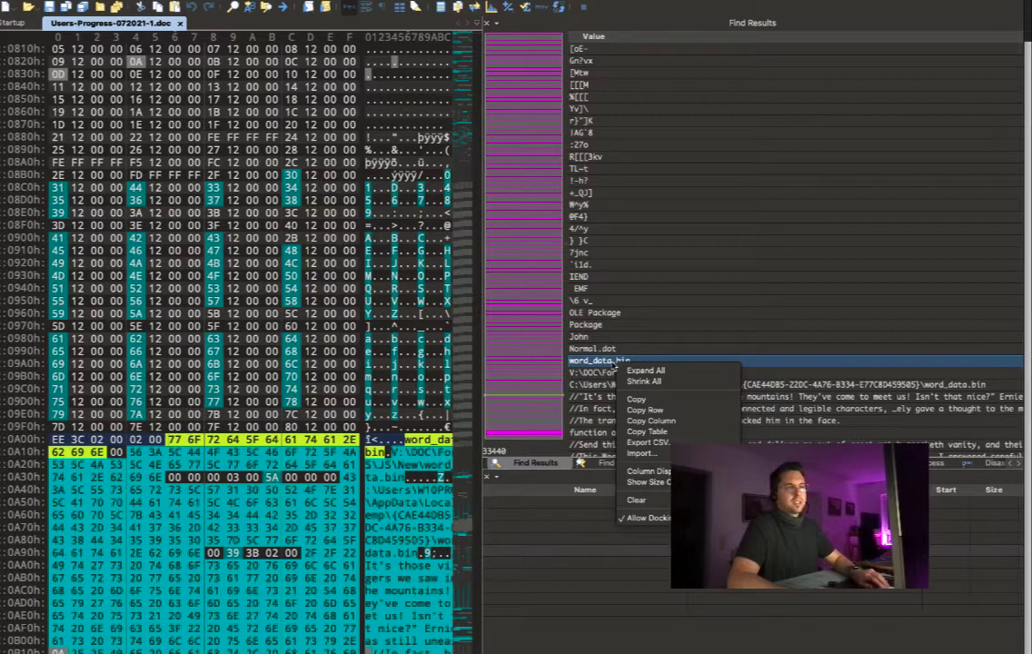
click(633, 400)
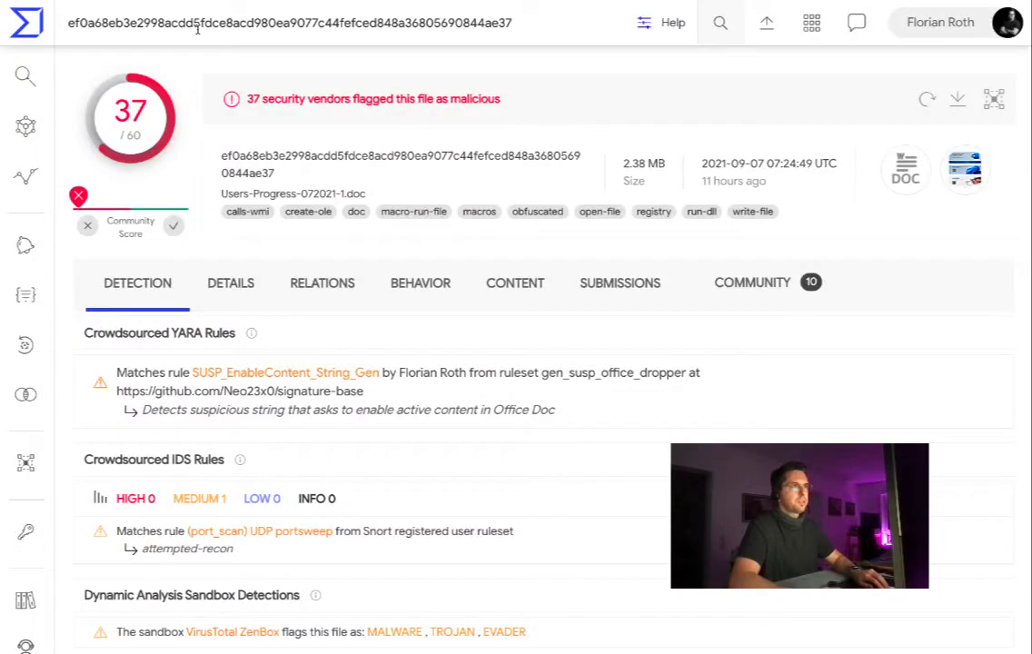
Replace the hash search with content:"word_data.bin" to list the matching samples
double_click(196, 29)
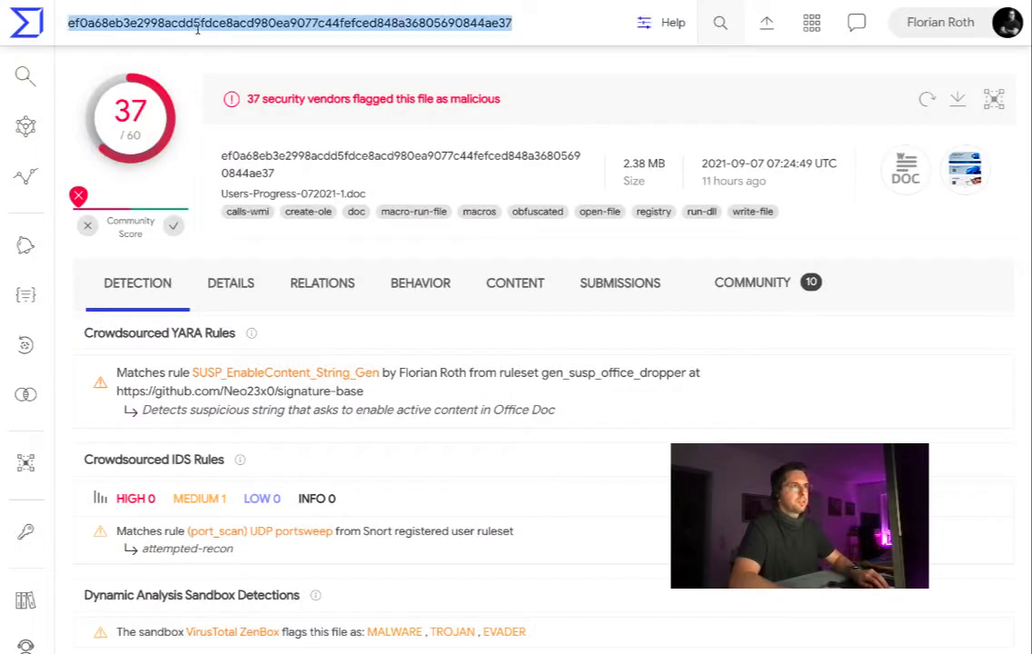
text(content:")
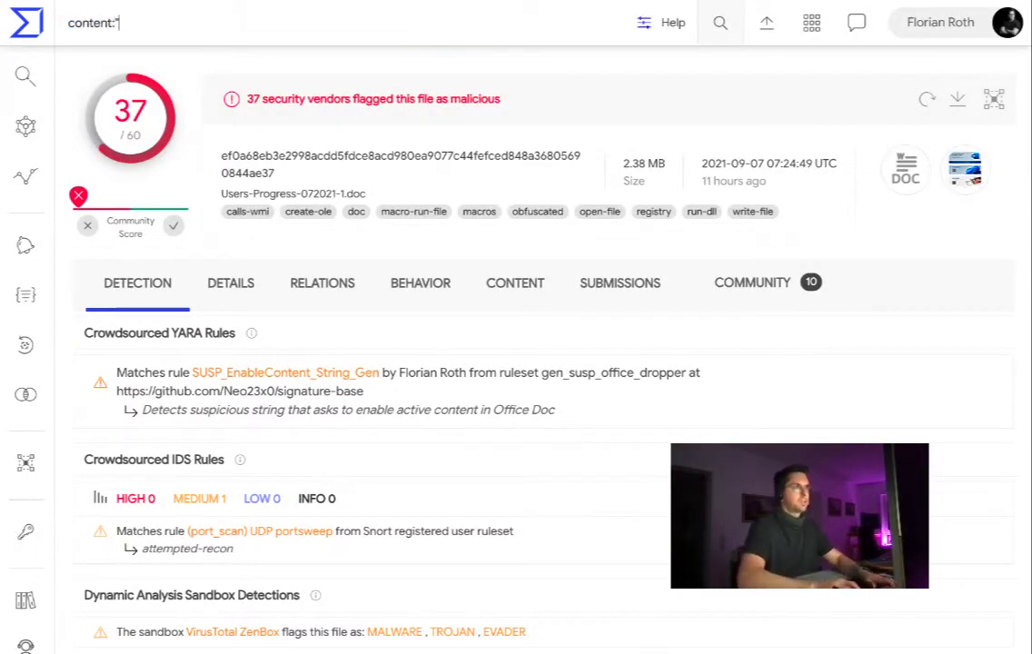
key(ctrl+v)
text(")
key(Return)
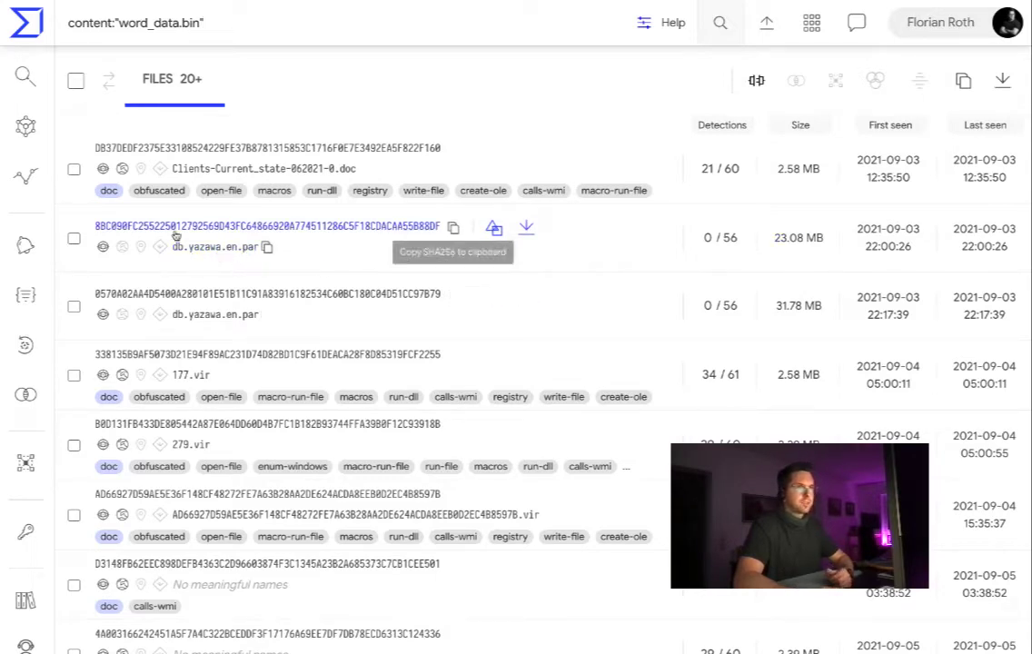
Scroll the word_data.bin results to load 40+ files, including Customers-State-072021-3.doc at 39/61
mouse_move(104, 249)
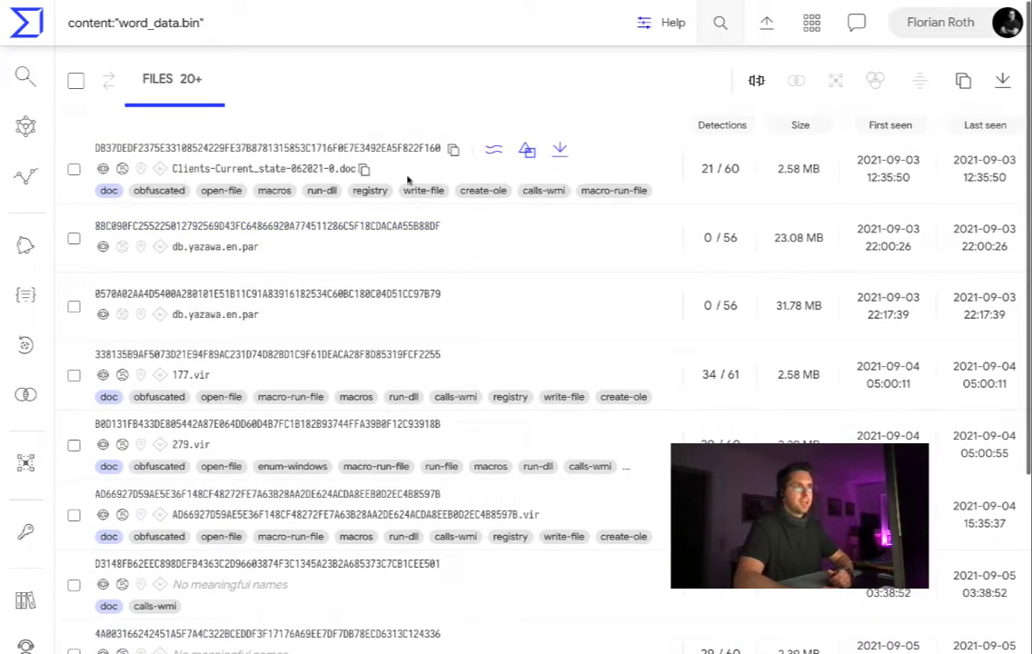
mouse_move(718, 168)
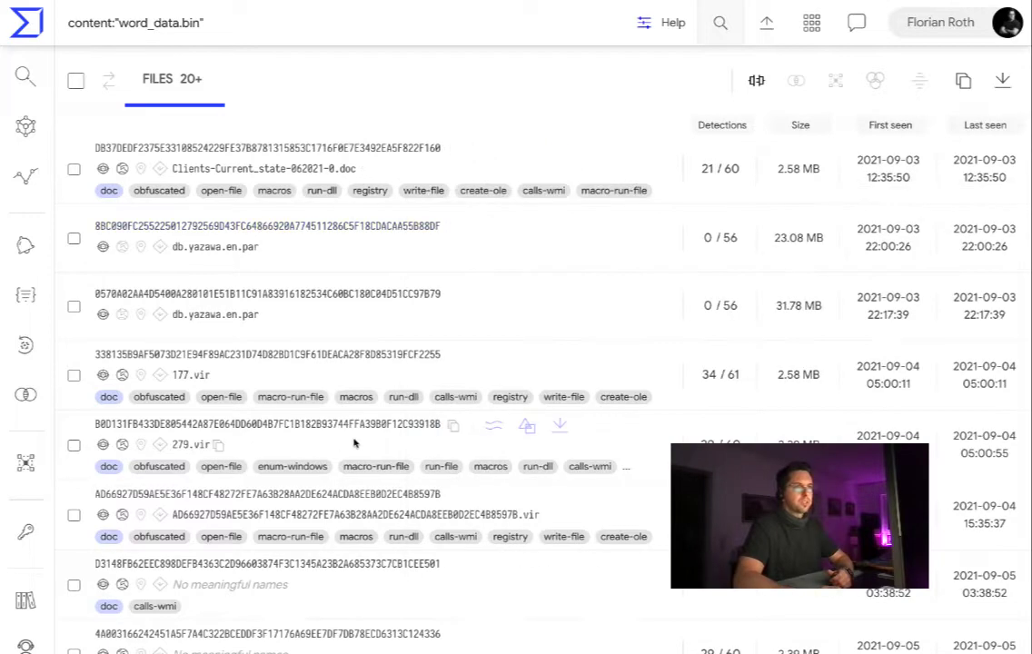
scroll(627, 413, down, 3)
scroll(621, 412, down, 2)
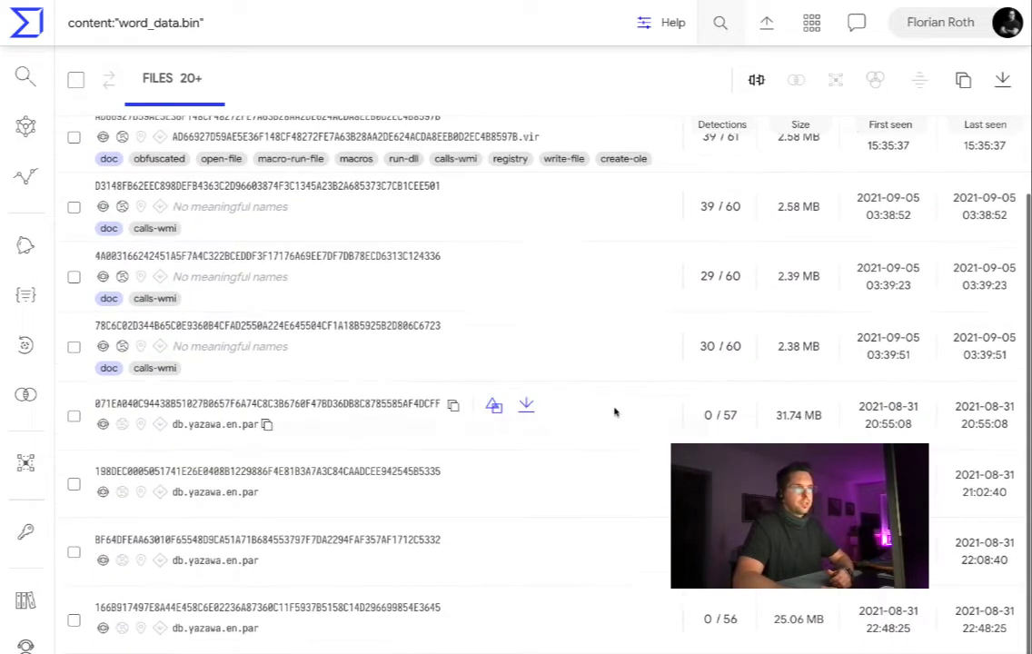
scroll(266, 517, down, 1)
scroll(265, 536, down, 4)
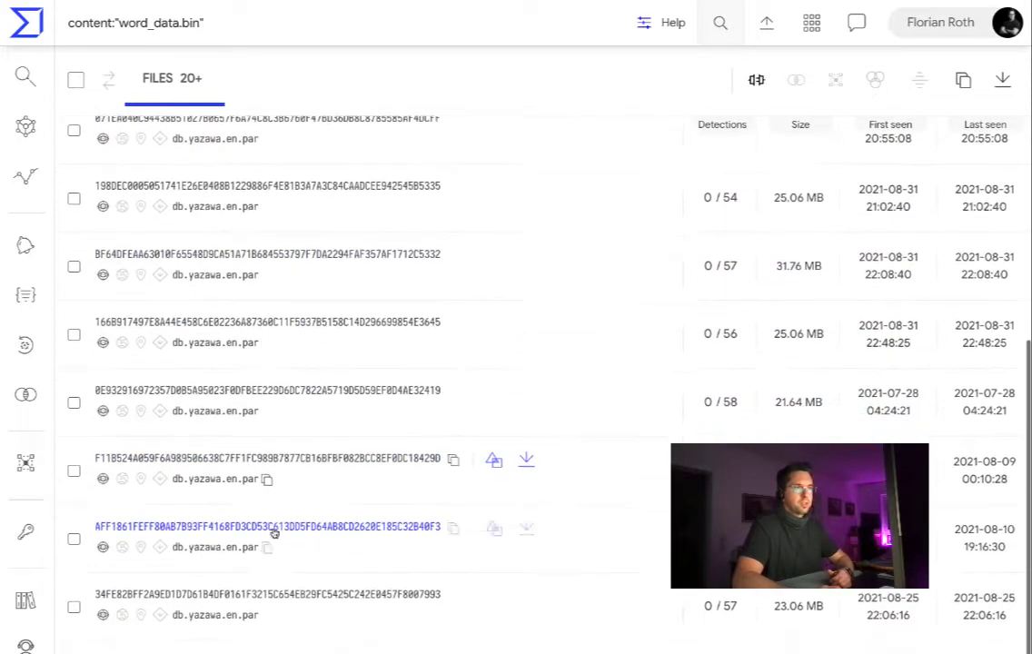
scroll(537, 501, down, 5)
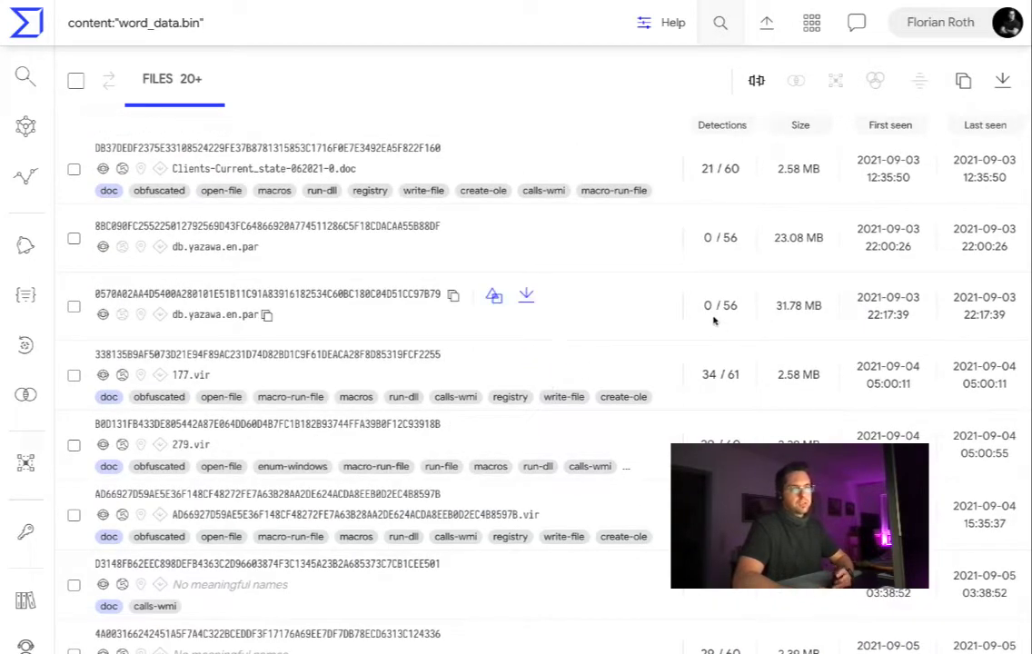
scroll(624, 395, up, 5)
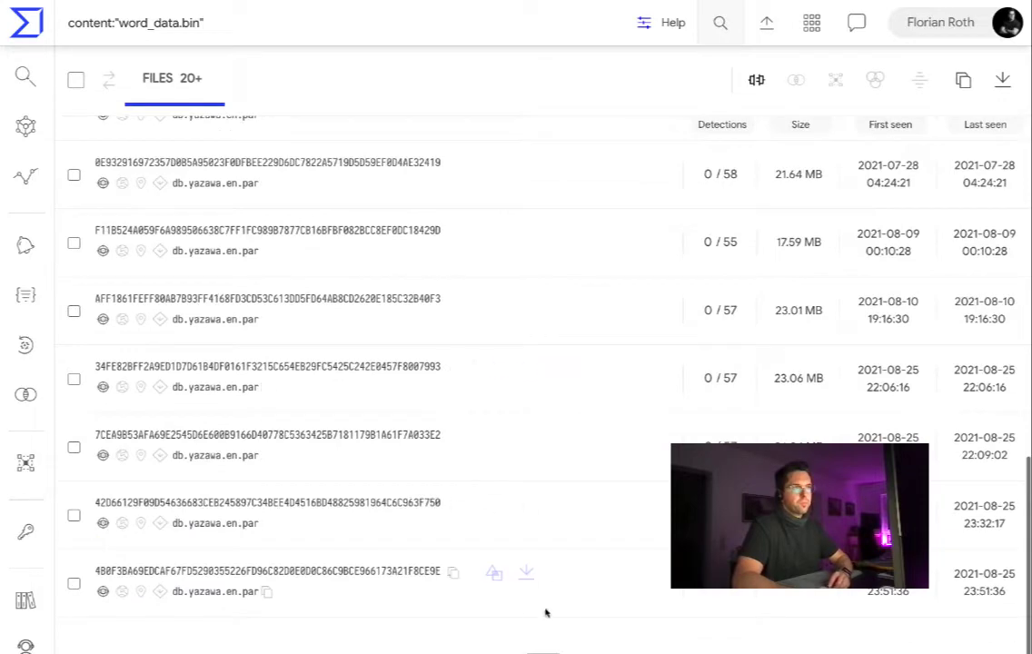
mouse_move(583, 390)
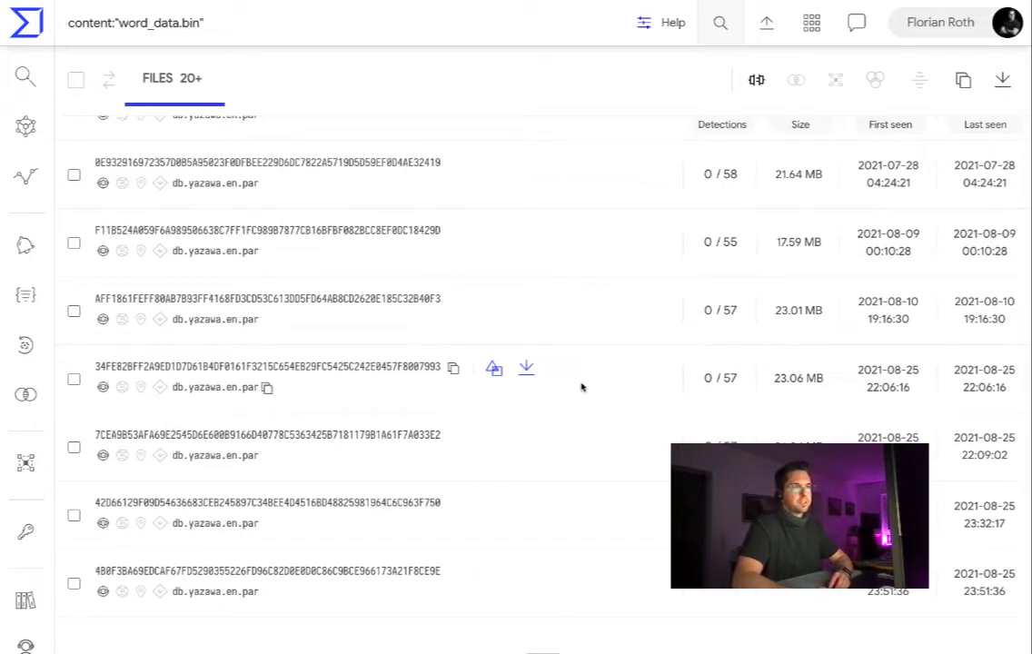
scroll(580, 384, down, 5)
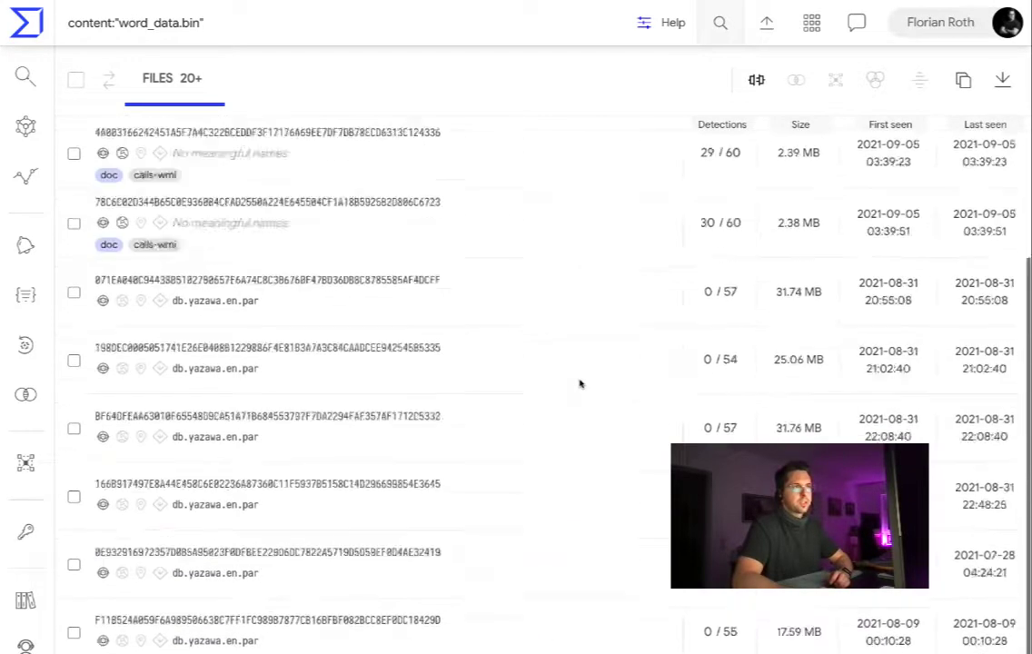
scroll(580, 383, up, 5)
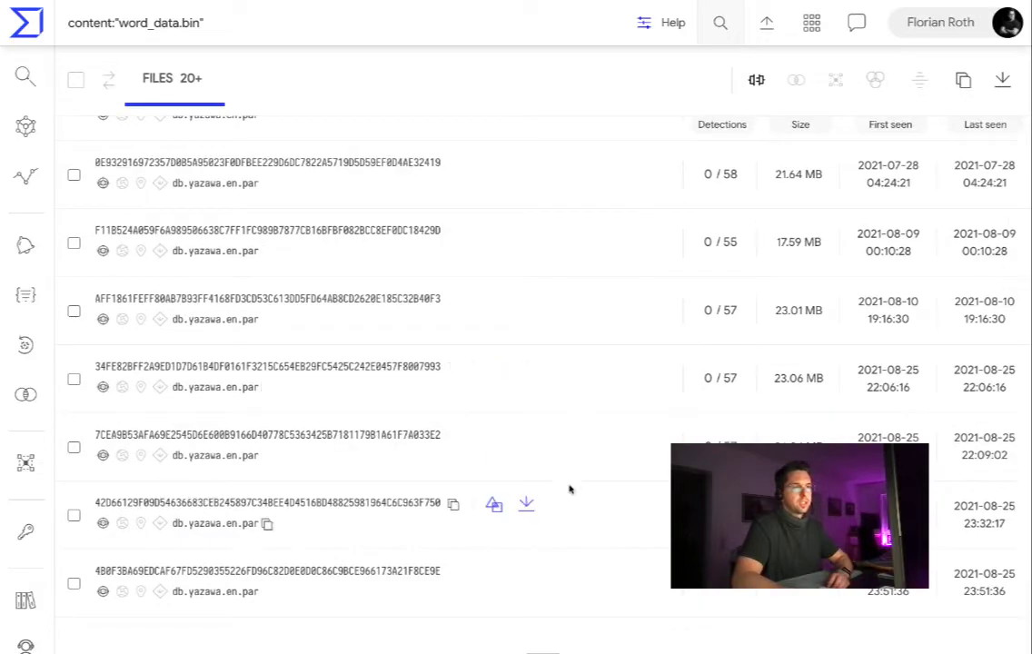
scroll(556, 486, down, 10)
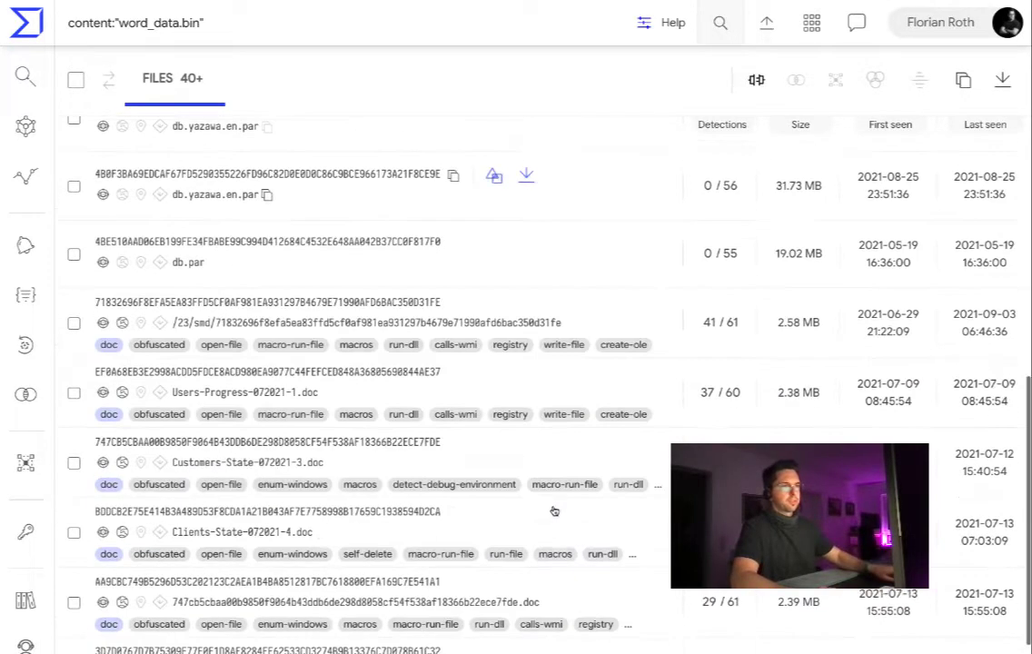
scroll(553, 504, up, 3)
scroll(556, 498, down, 2)
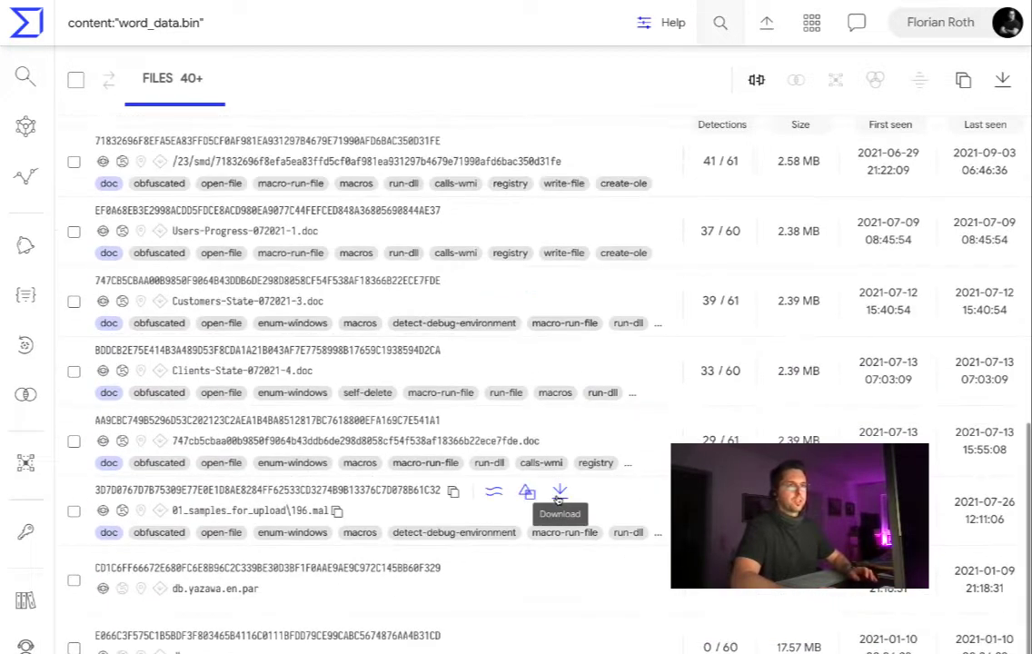
scroll(545, 427, up, 8)
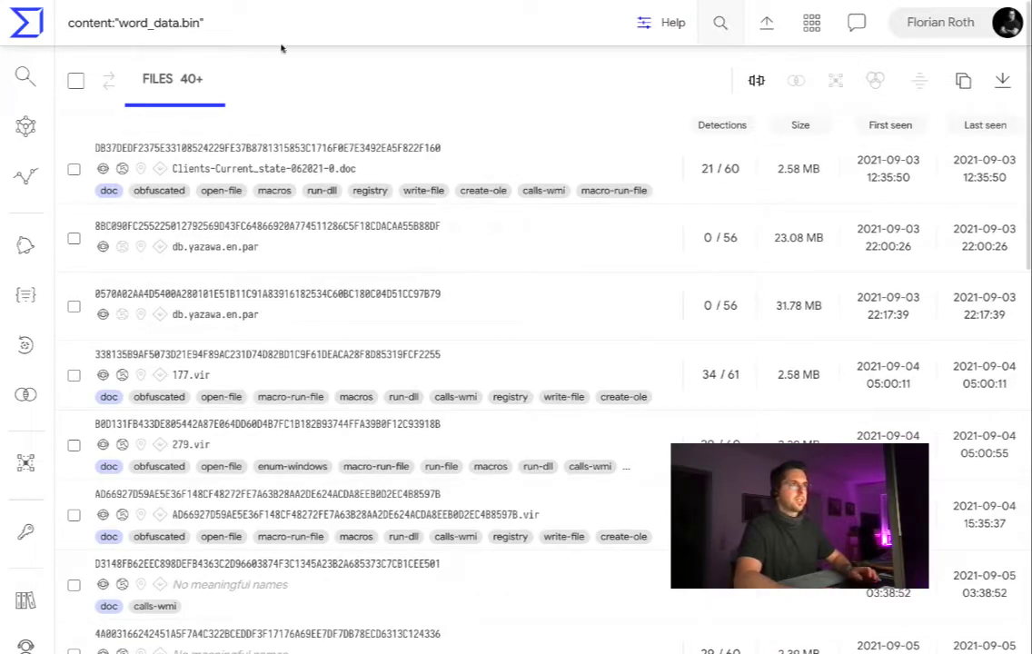
Run the VirusTotal search content:"word_data.bin" tag:doc to find only document samples
text(tag:doc)
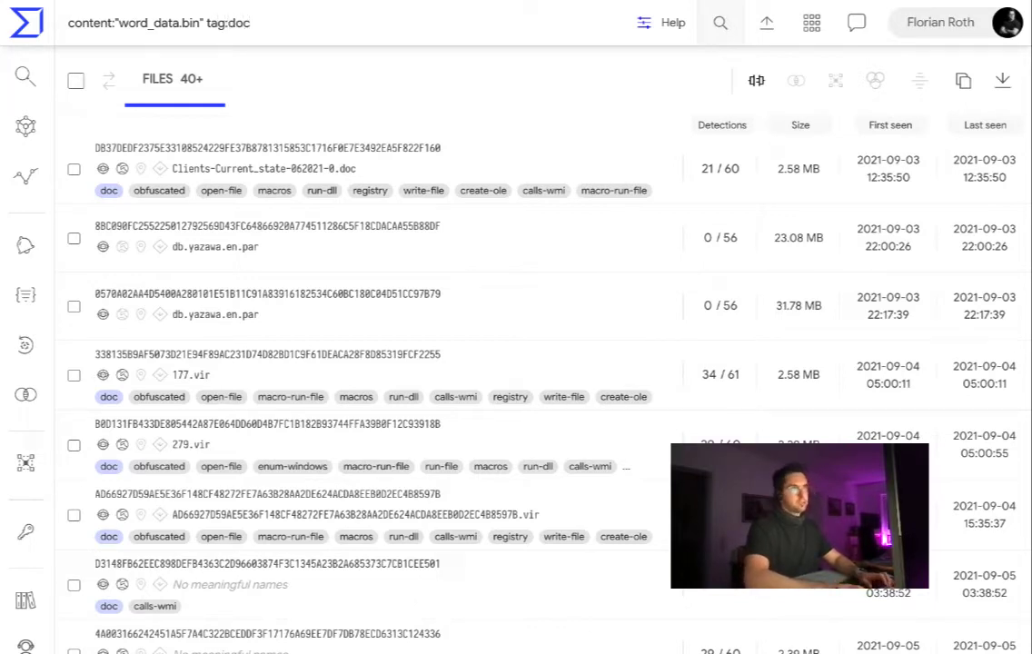
key(Return)
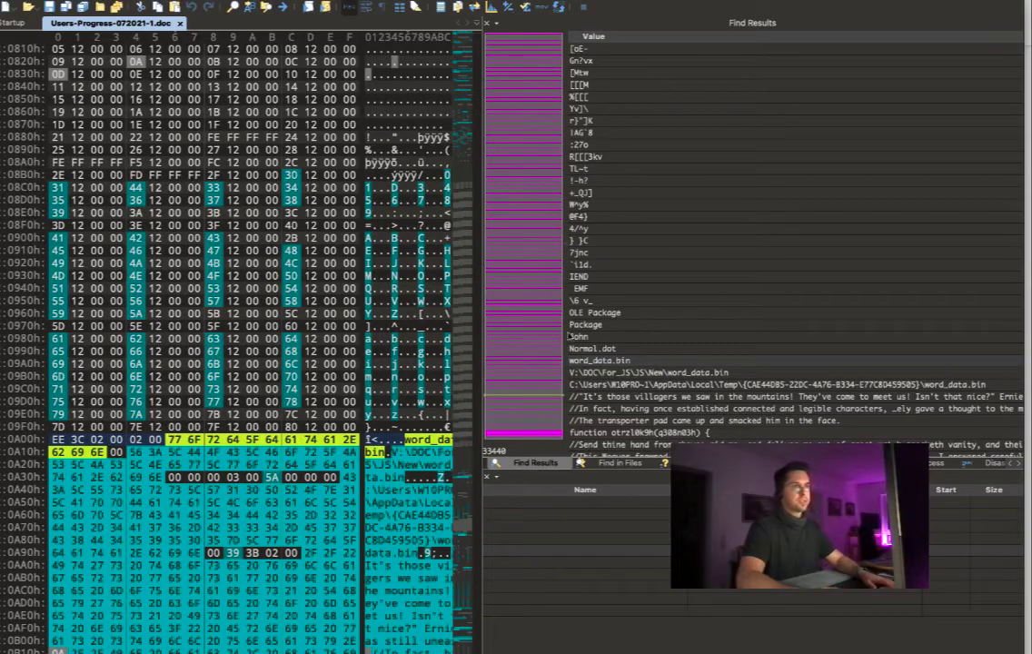
key(Down)
key(Down)
key(Down)
key(Down)
key(Down)
key(Down)
key(Down)
key(Down)
key(Down)
key(Down)
key(Down)
key(Down)
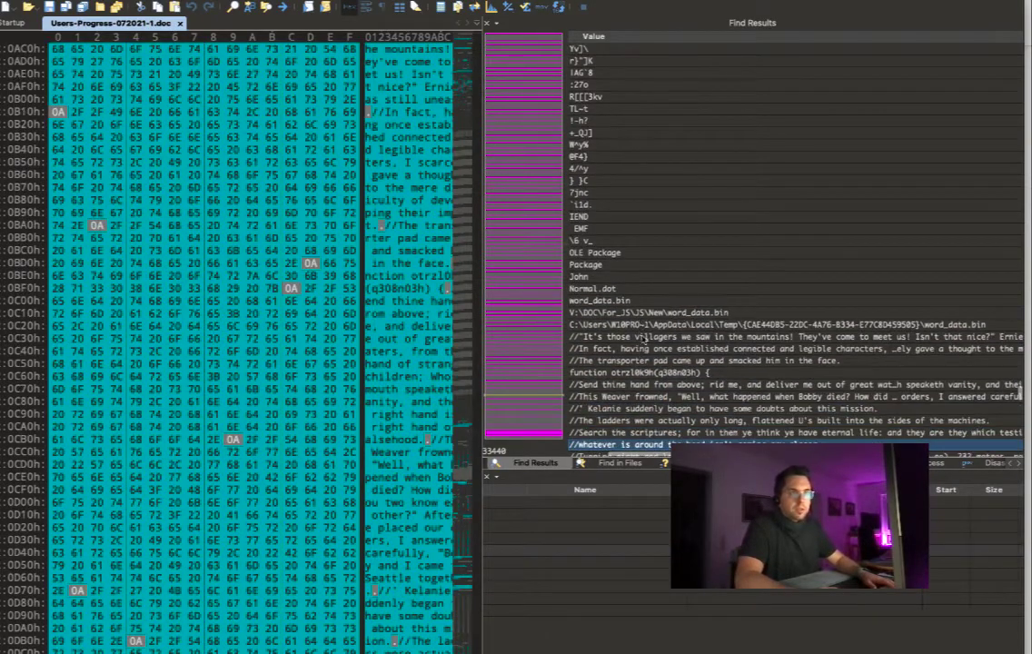
click(609, 313)
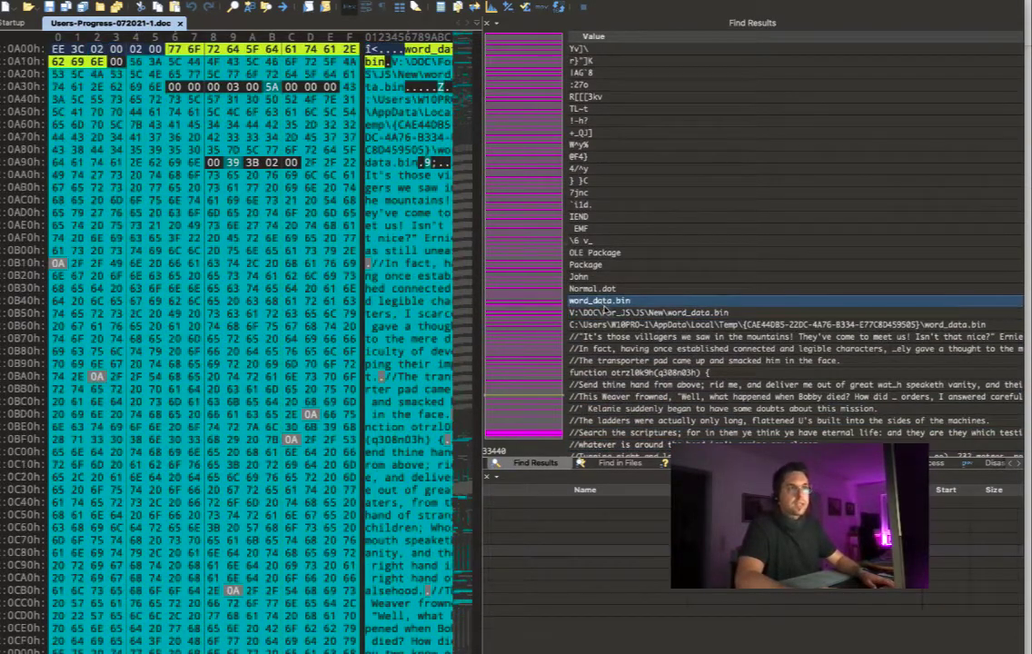
click(639, 337)
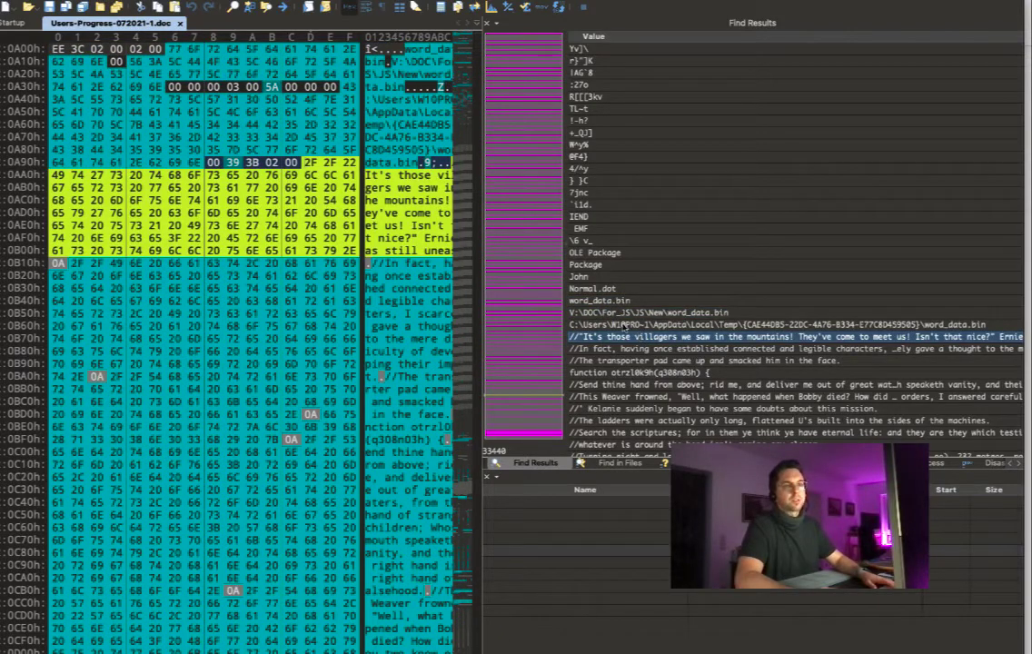
key(Up)
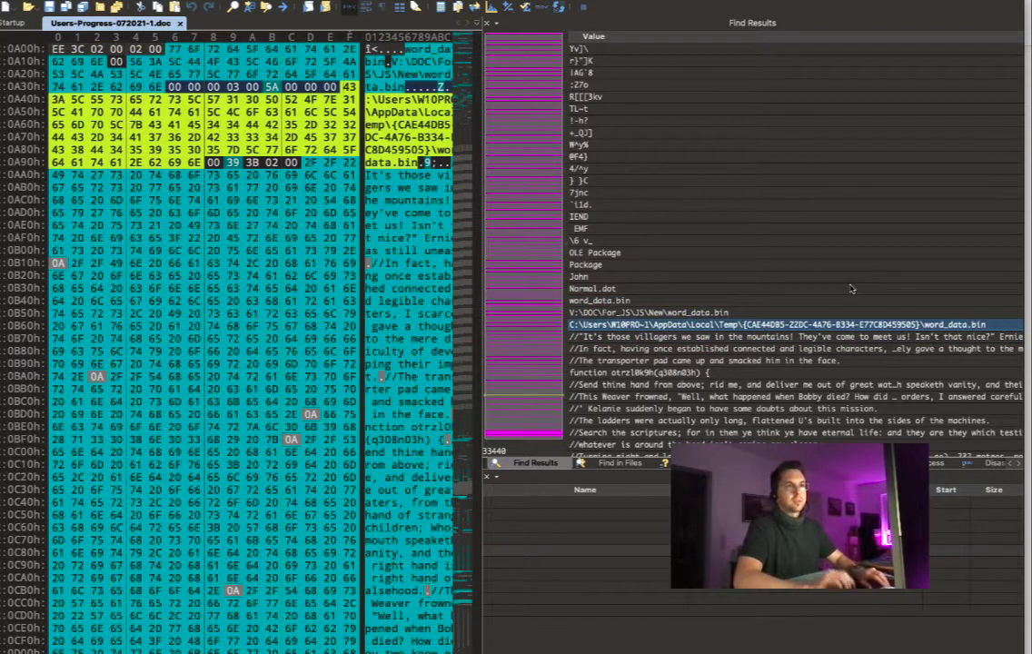
click(618, 374)
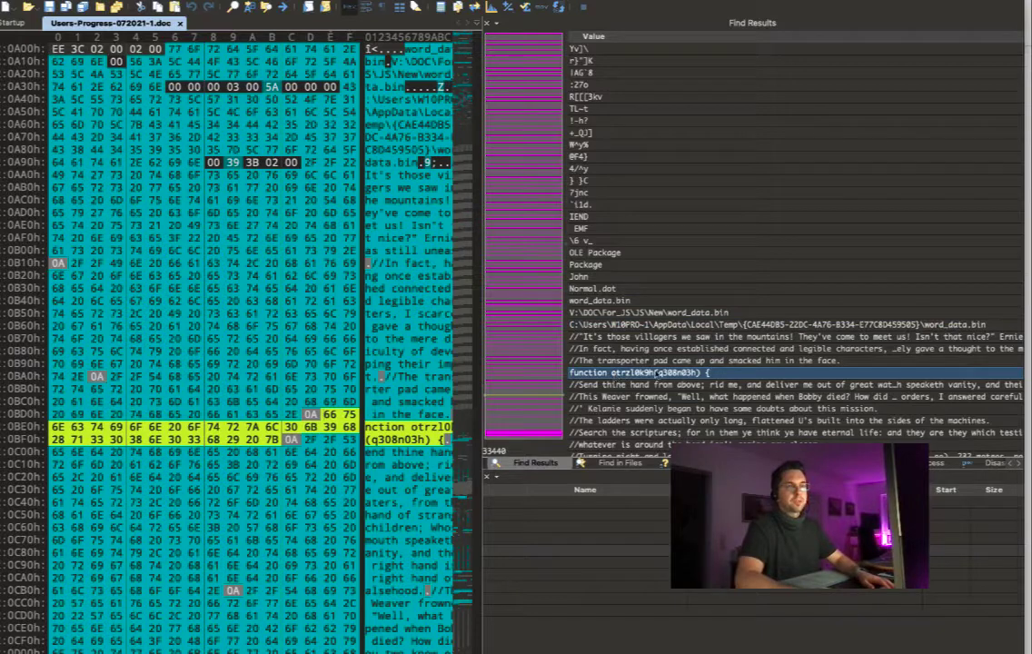
click(623, 336)
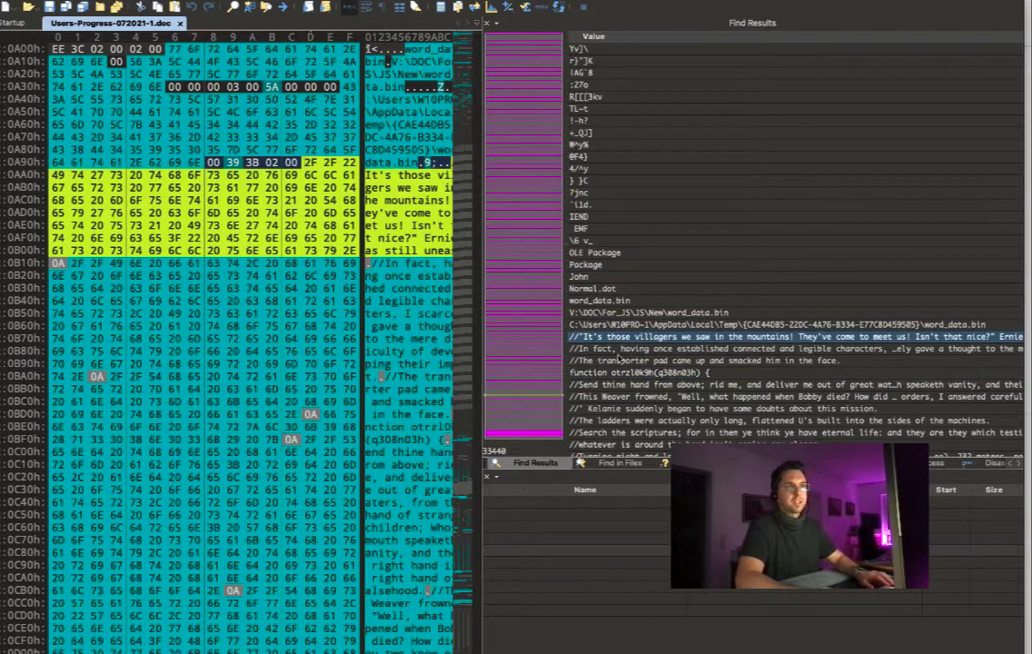
click(623, 349)
click(621, 361)
click(623, 349)
click(627, 337)
click(631, 348)
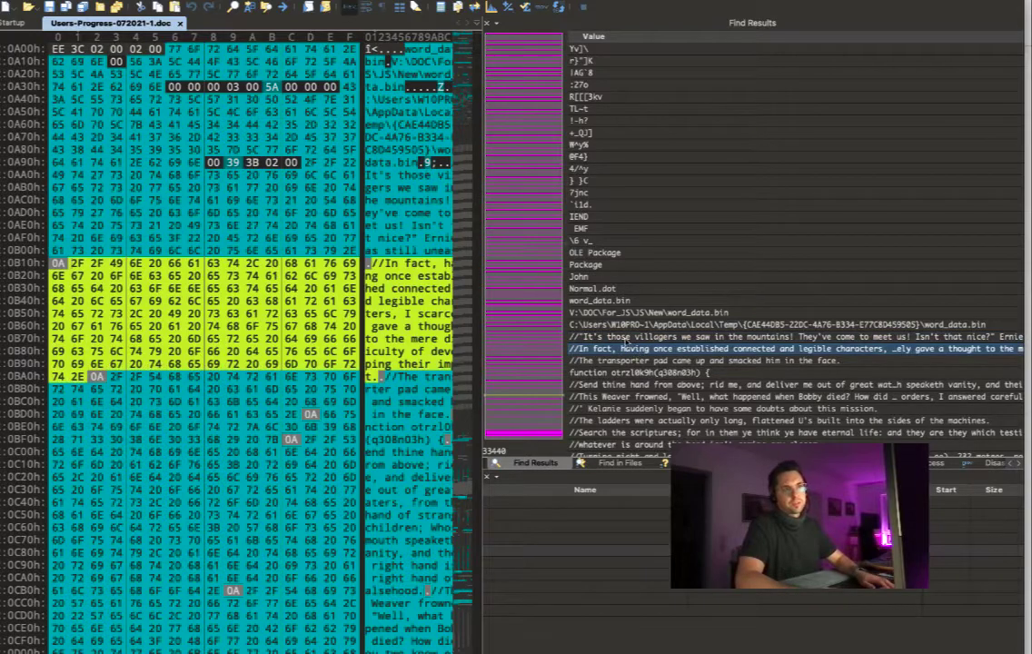
key(Down)
key(Down)
key(Down)
key(Down)
key(Down)
key(Down)
key(Down)
key(Down)
key(Down)
key(Down)
key(Down)
key(Down)
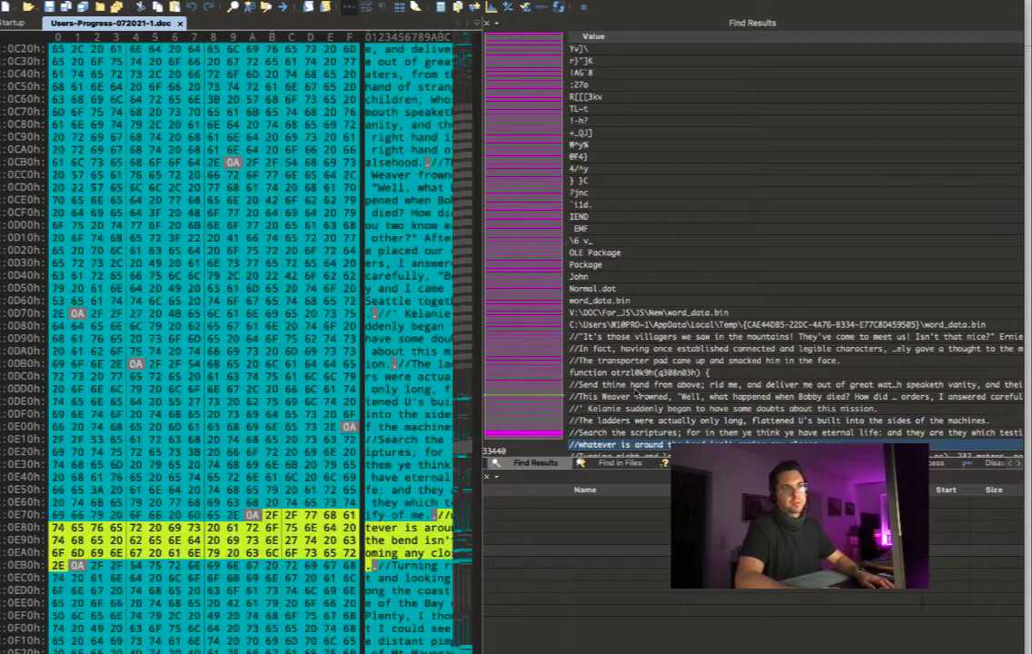
key(Down)
key(Down)
key(Down)
key(Down)
key(Down)
key(Down)
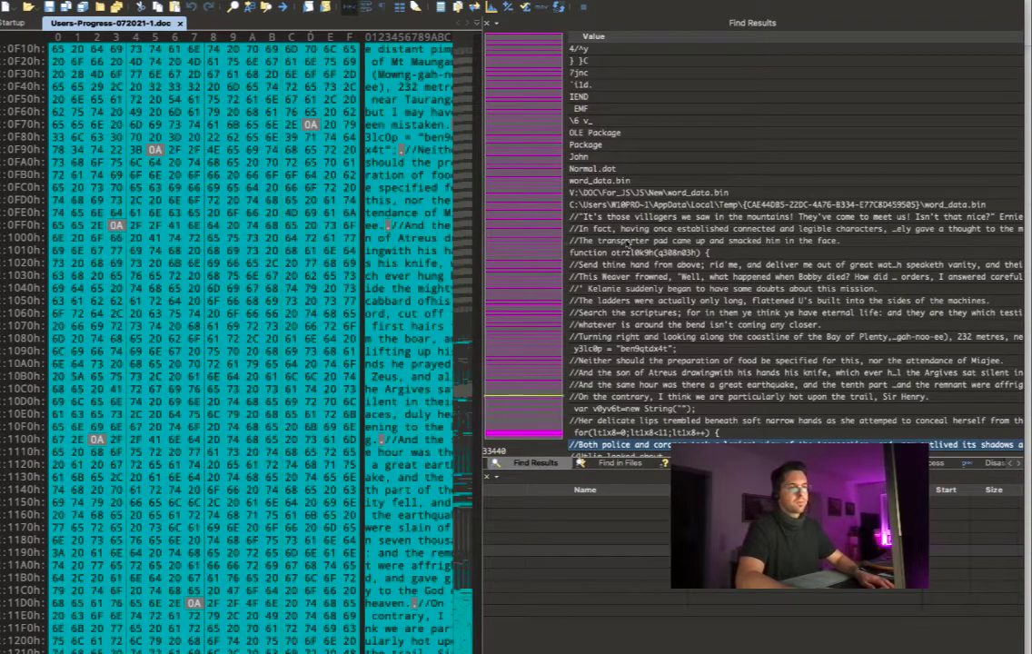
key(Down)
key(Down)
key(Down)
key(Down)
key(Down)
key(Down)
key(Down)
key(Down)
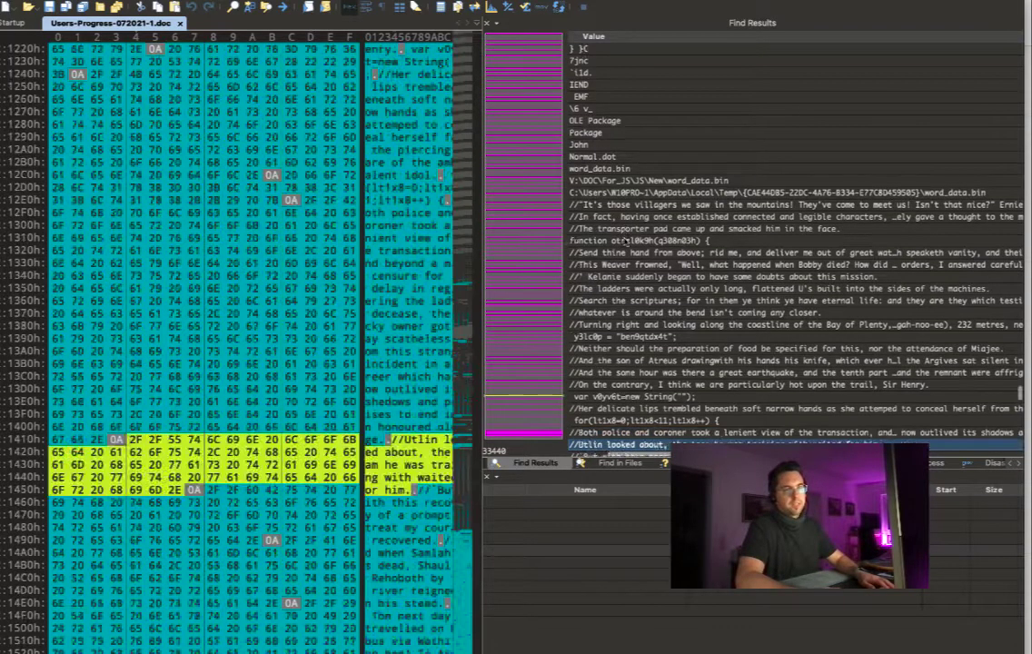